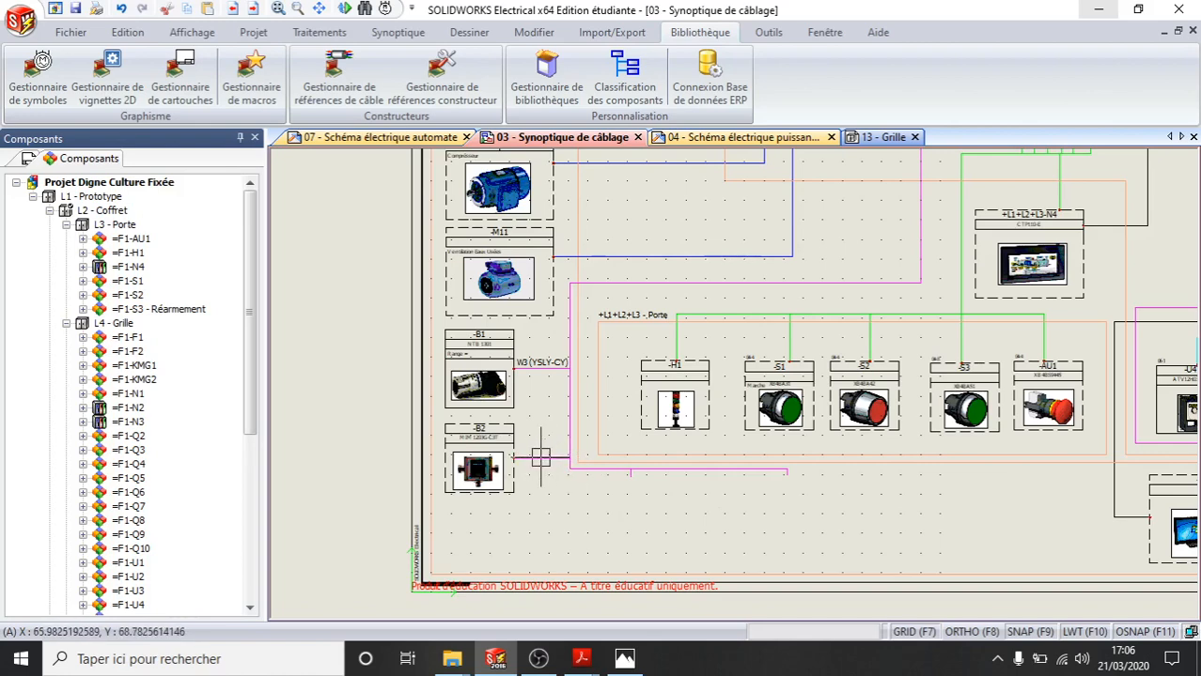
Examine the detailed cabling between B2 and XA1 in the wiring synoptic, closing the cabling window when finished
double_click(540, 458)
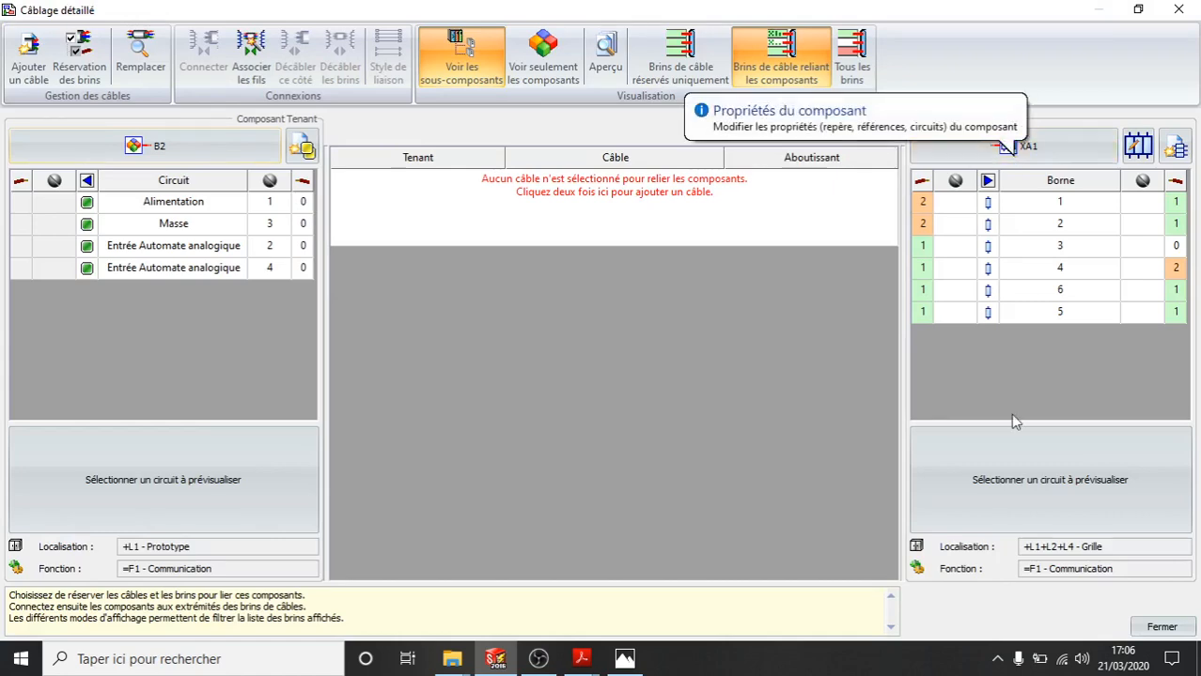
click(1161, 626)
scroll(695, 347, down, 4)
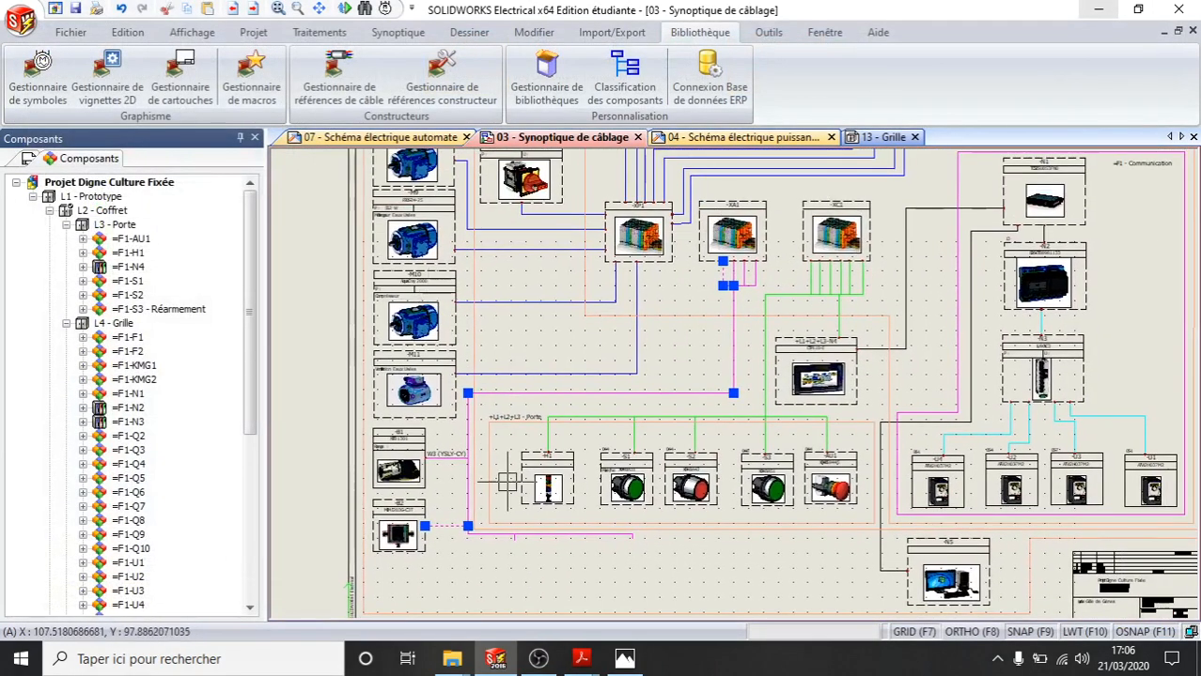
scroll(521, 481, up, 1)
middle_drag(521, 481, 629, 351)
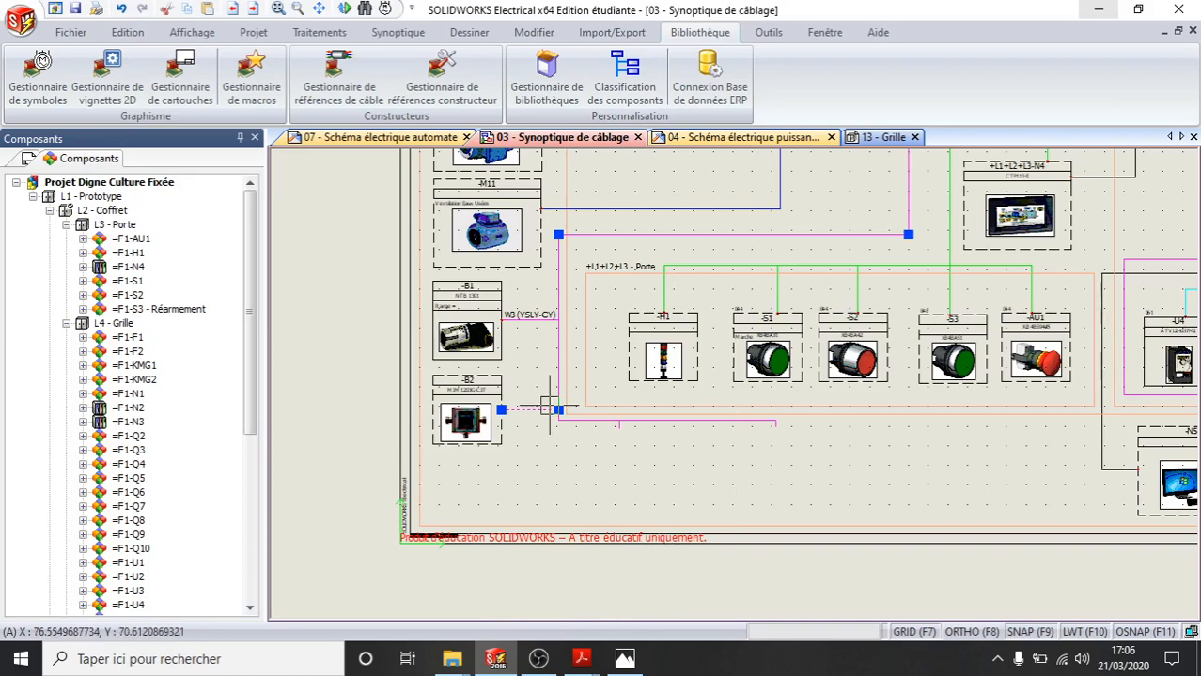
Show drawing 07 - Schéma électrique automate and review the manufacturer reference and circuits of component B2
click(409, 139)
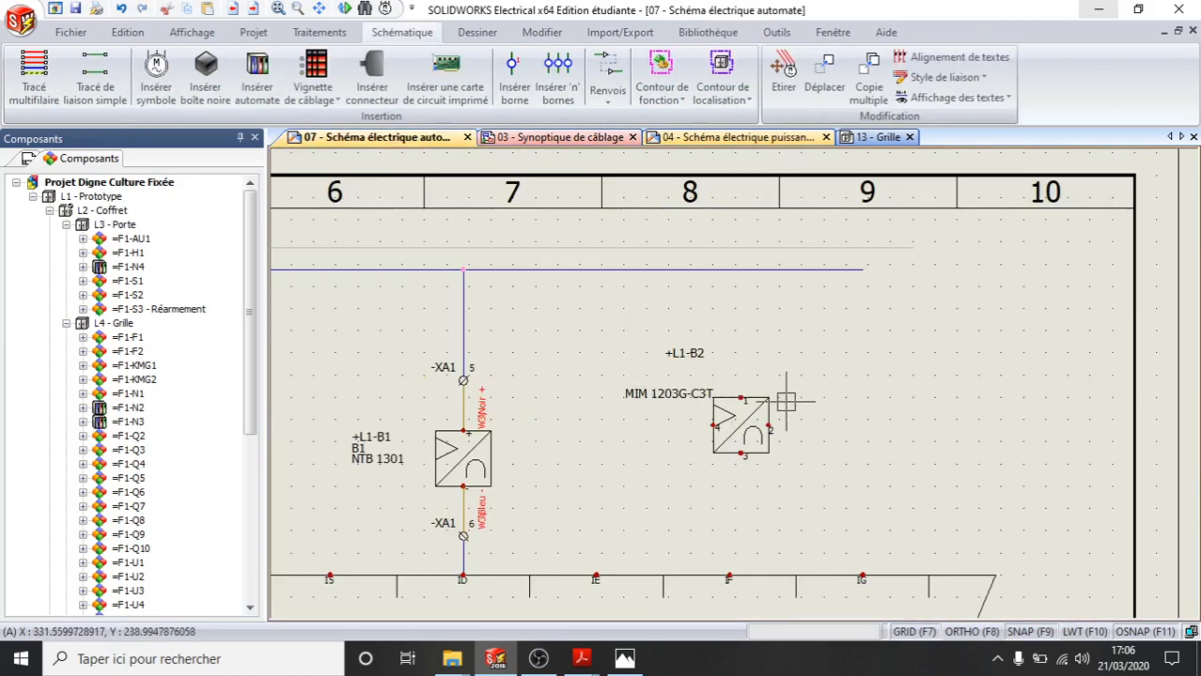
scroll(752, 418, up, 1)
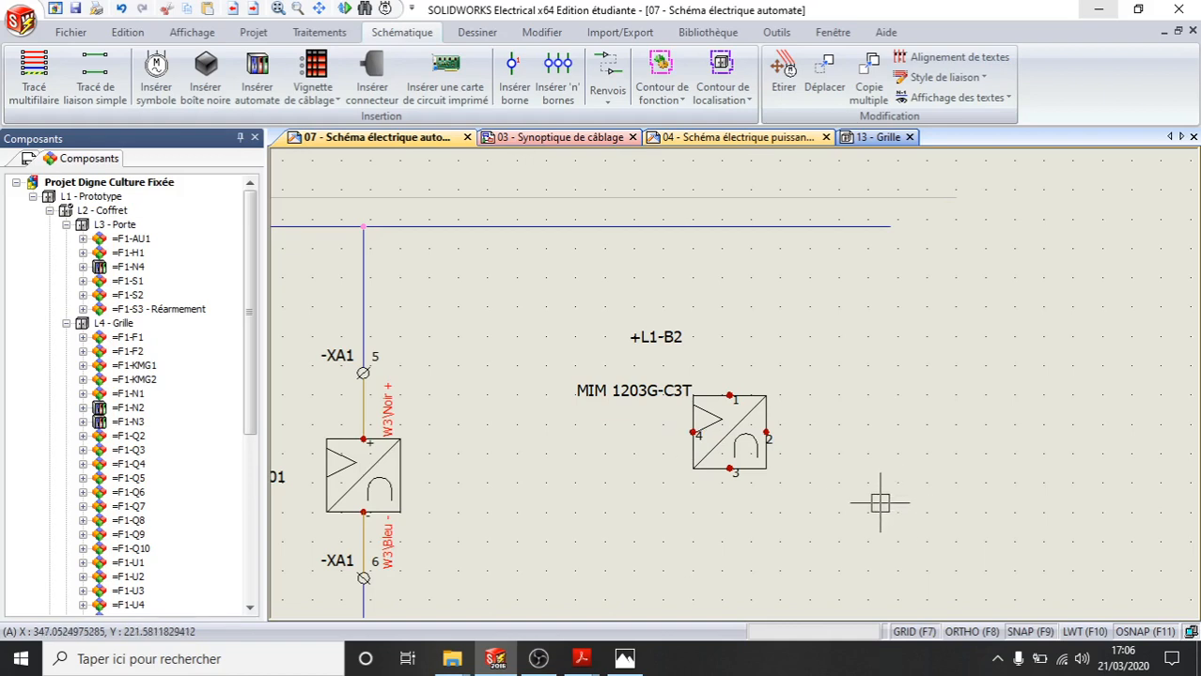
scroll(812, 475, up, 1)
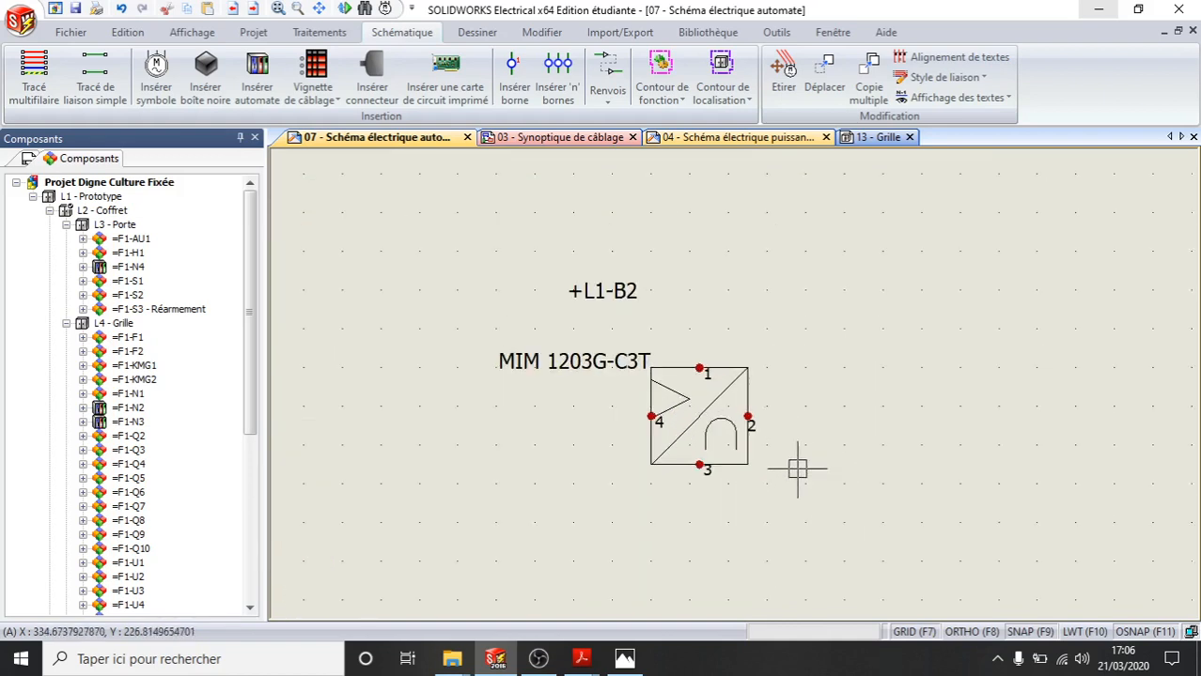
double_click(721, 451)
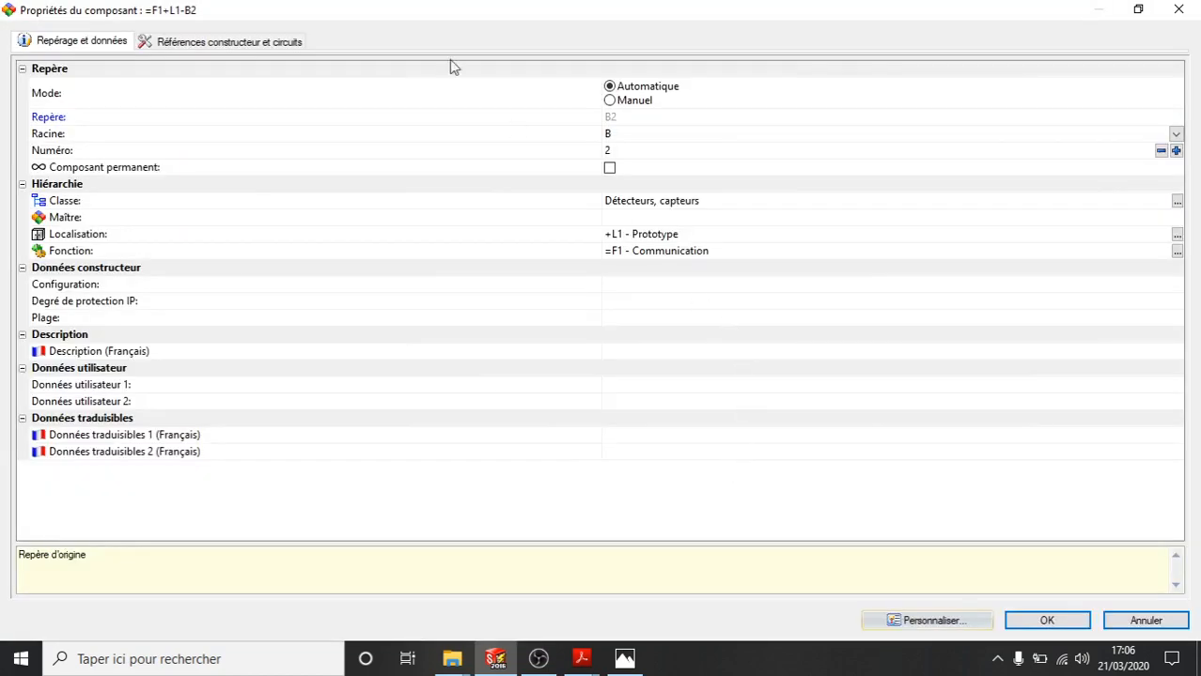
click(225, 41)
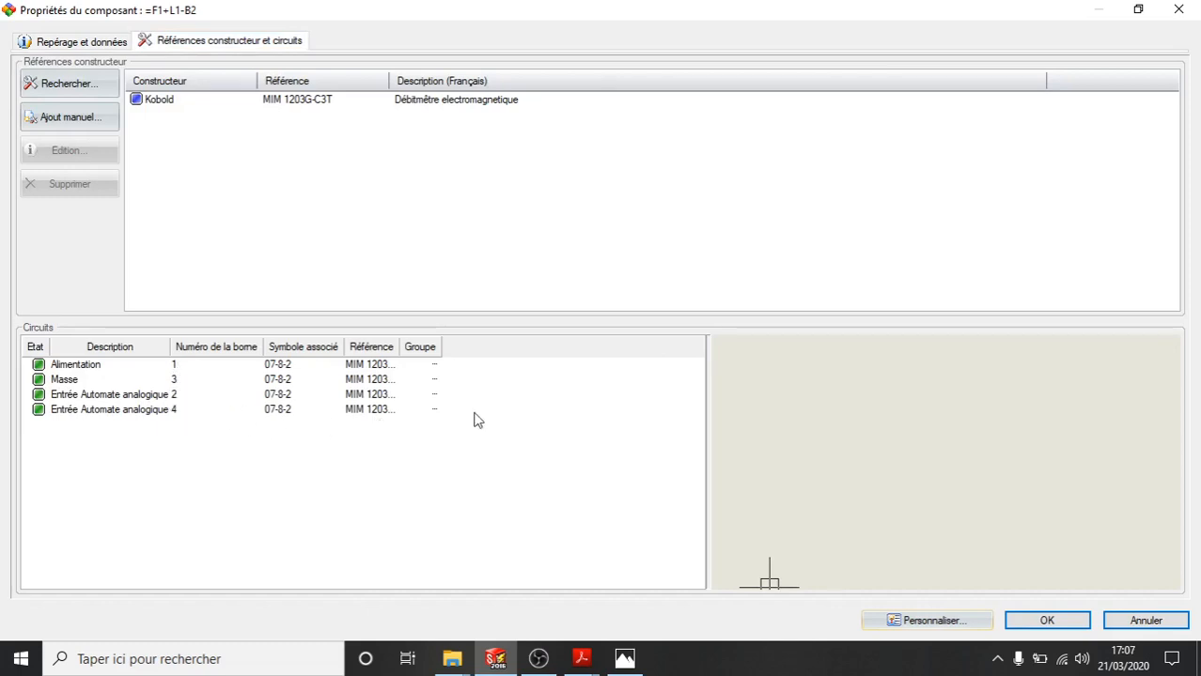
click(1133, 620)
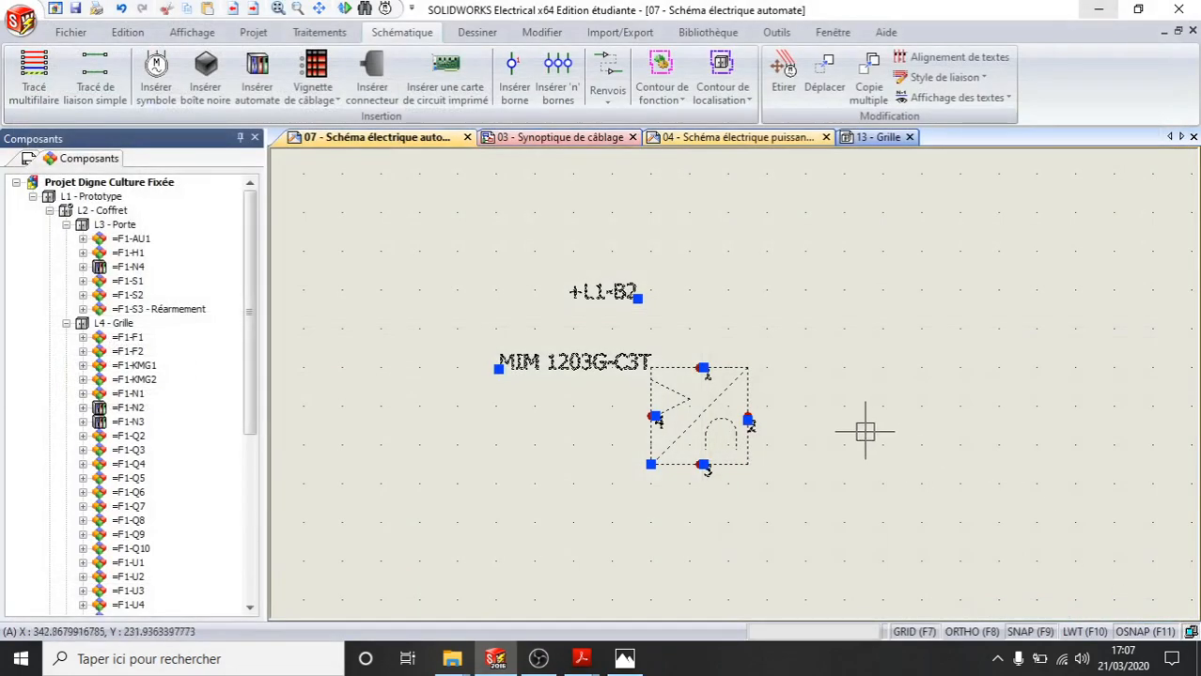
Draw a single 24V alternatif Phase 1 wire from terminal 1 of B2 straight up to the blue supply line
scroll(832, 385, down, 2)
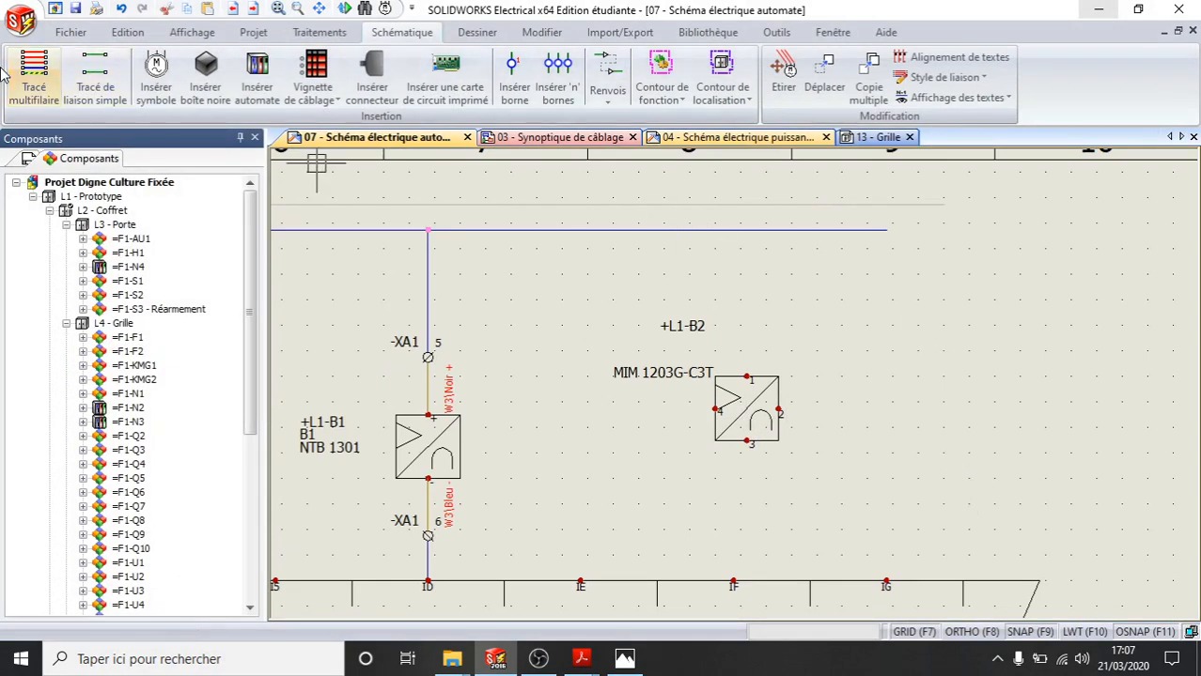
click(102, 75)
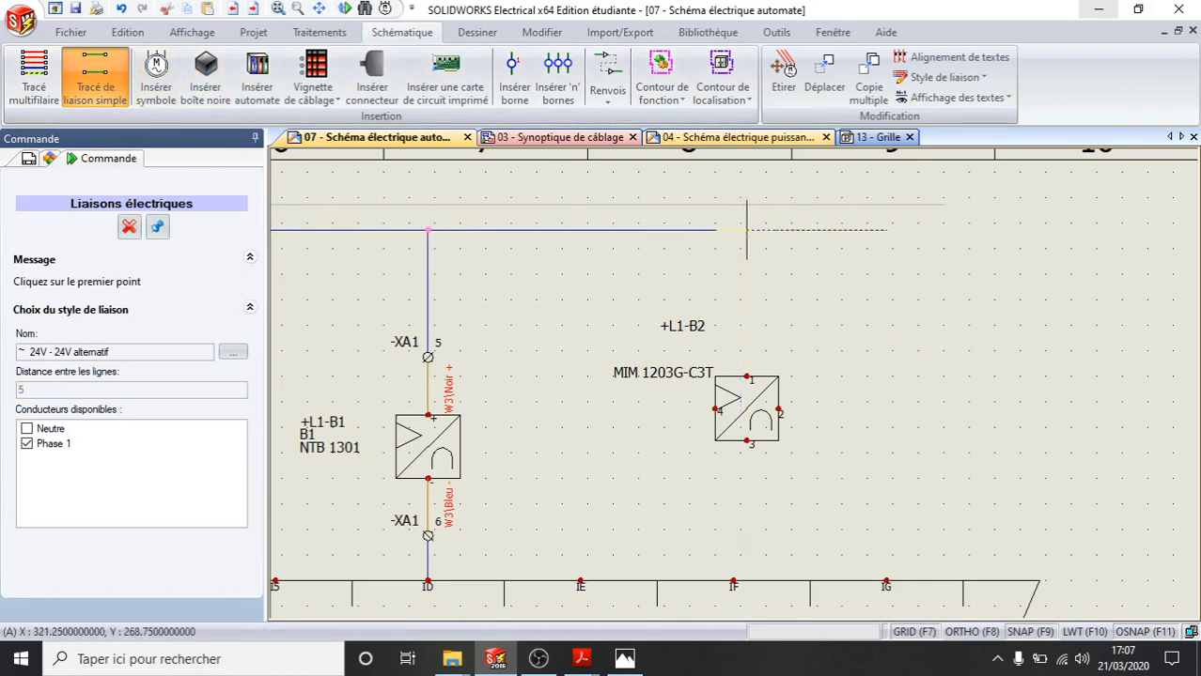
scroll(732, 296, up, 1)
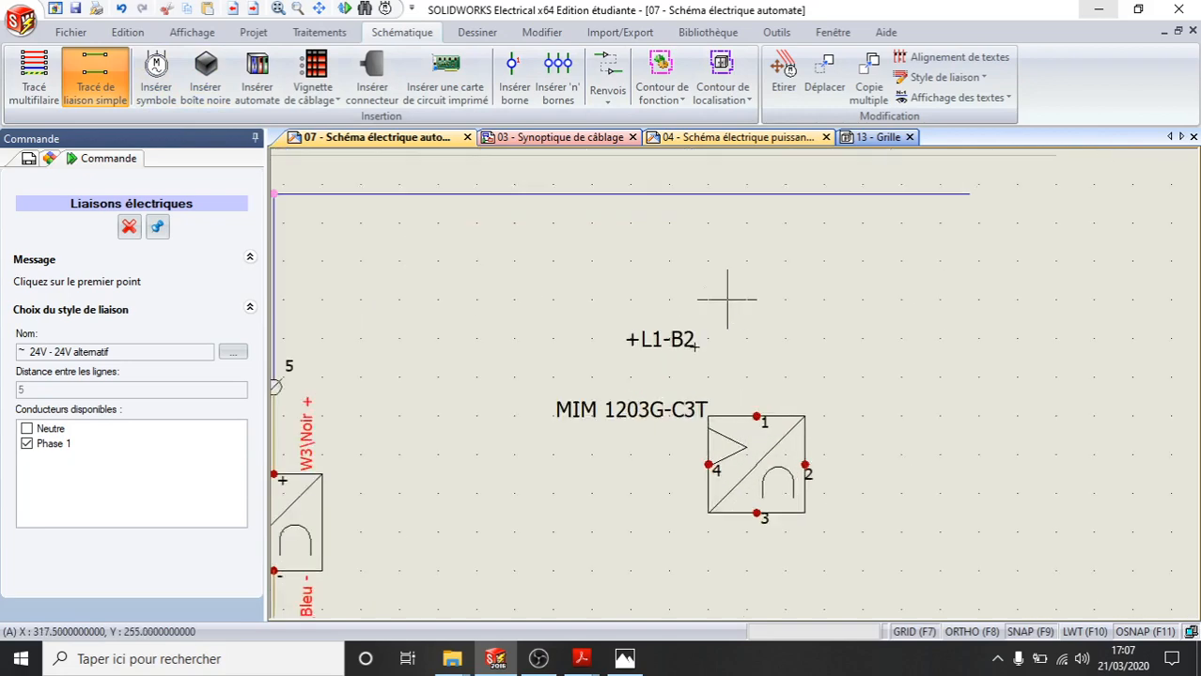
scroll(747, 416, up, 1)
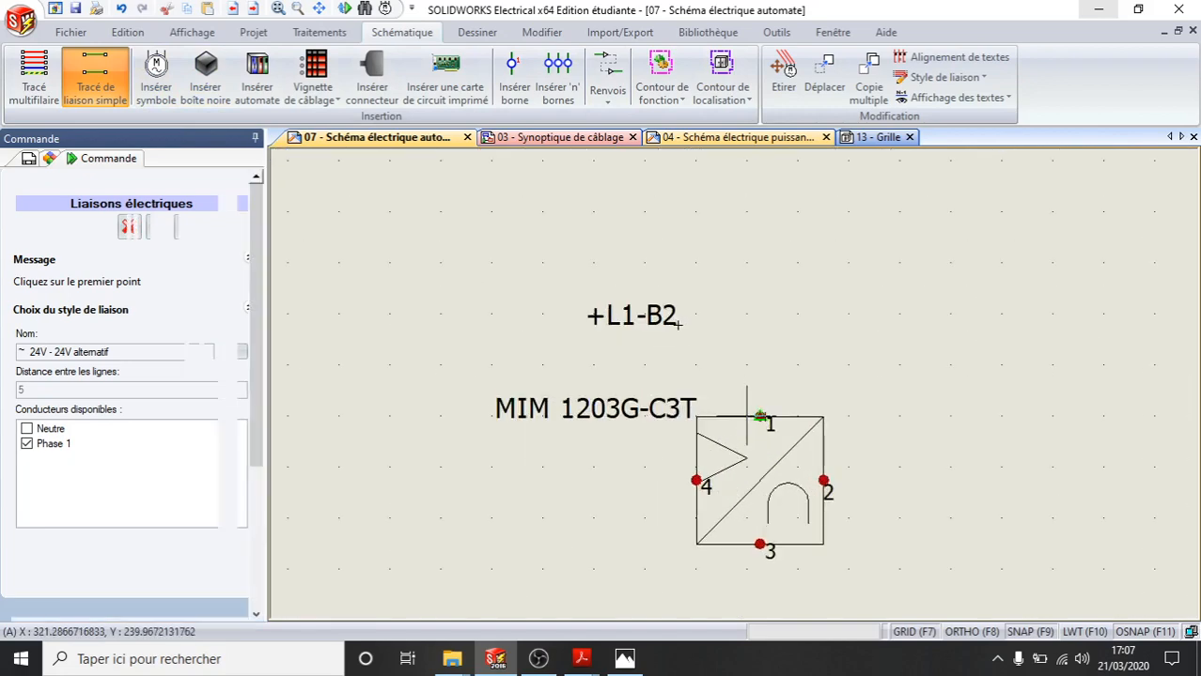
click(759, 416)
scroll(759, 276, down, 1)
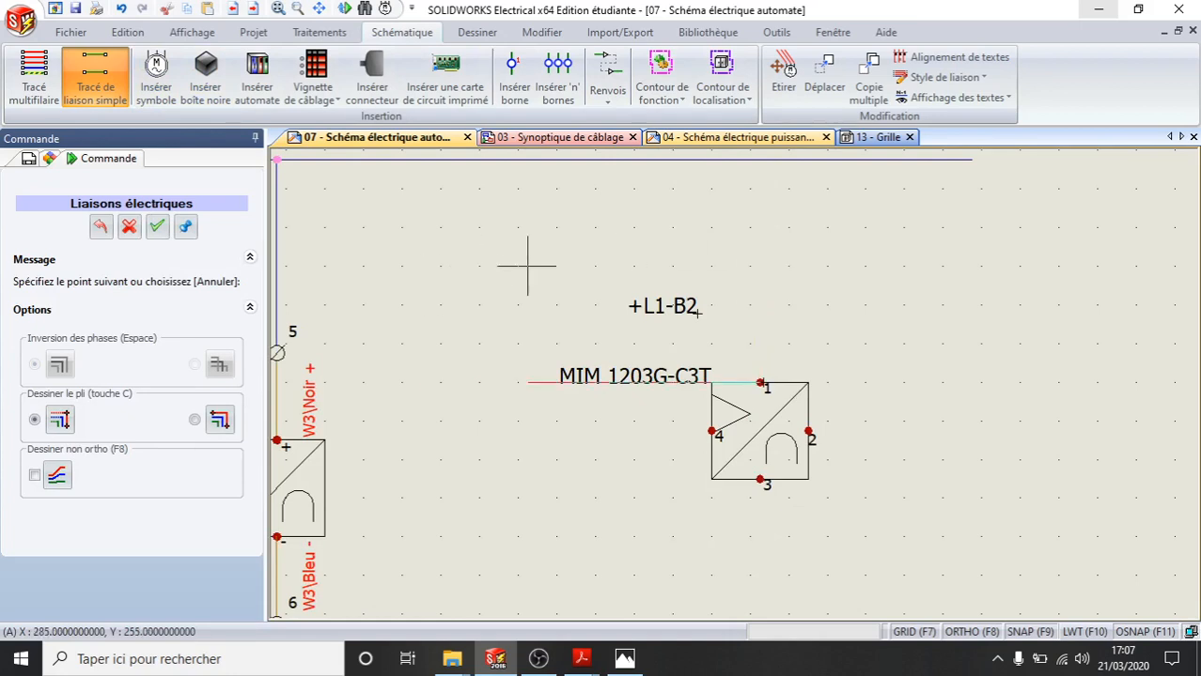
scroll(731, 227, down, 1)
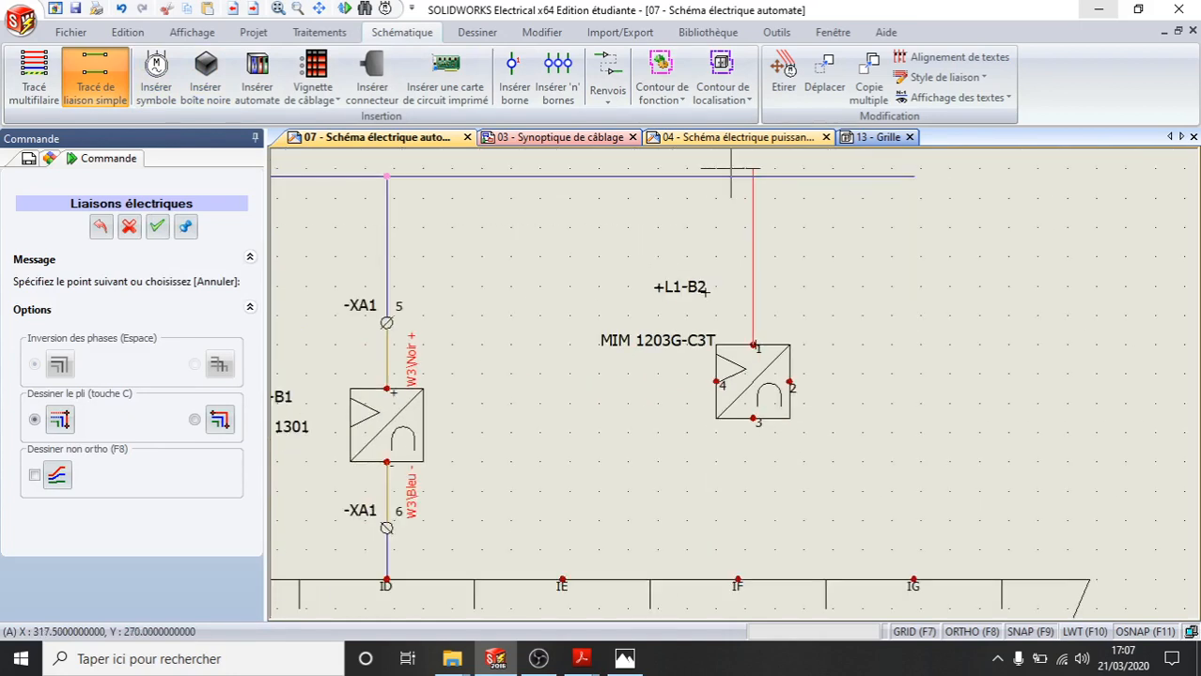
middle_drag(723, 184, 678, 257)
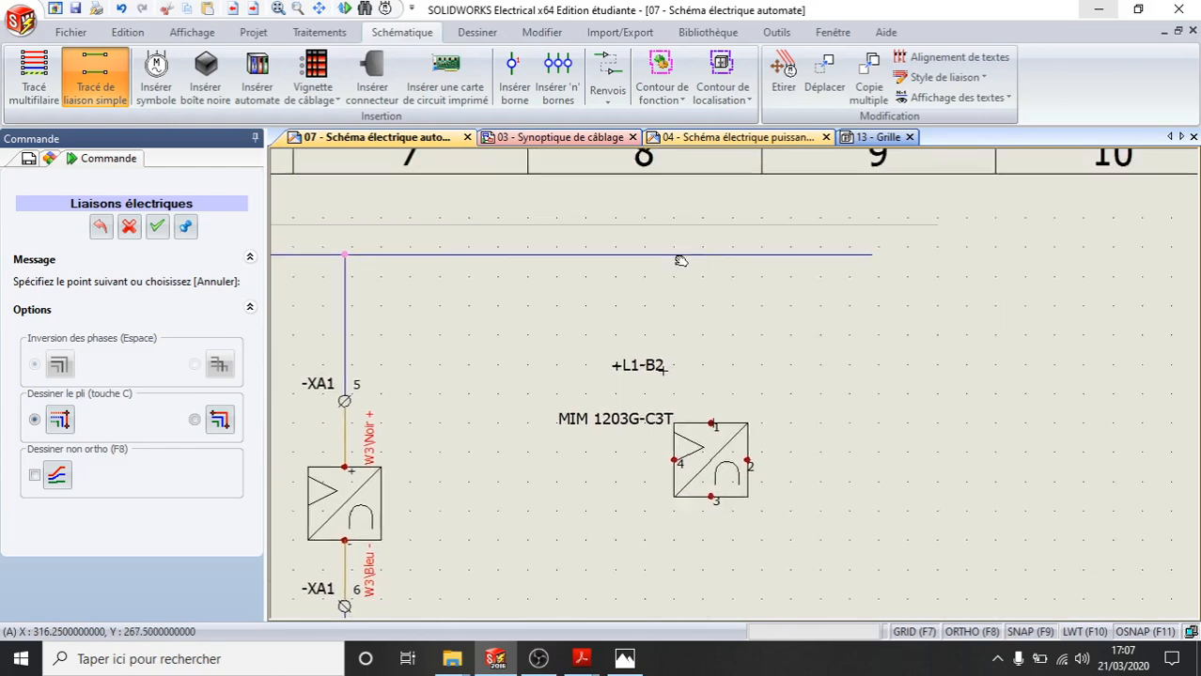
scroll(666, 257, up, 5)
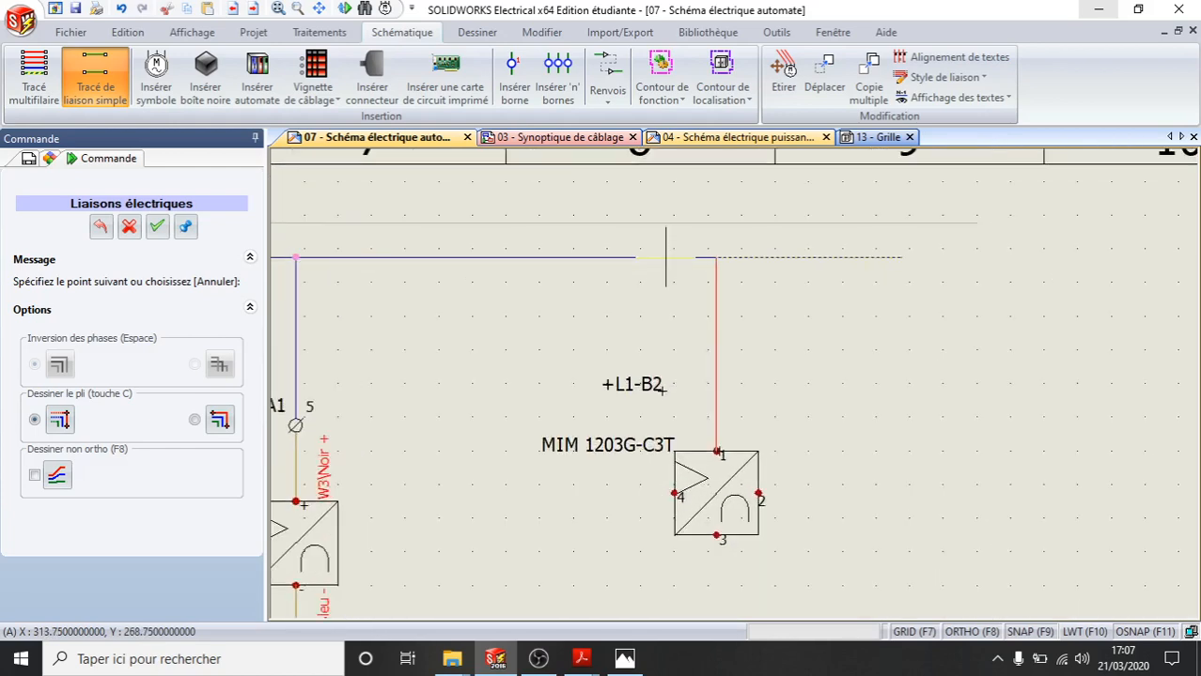
click(665, 256)
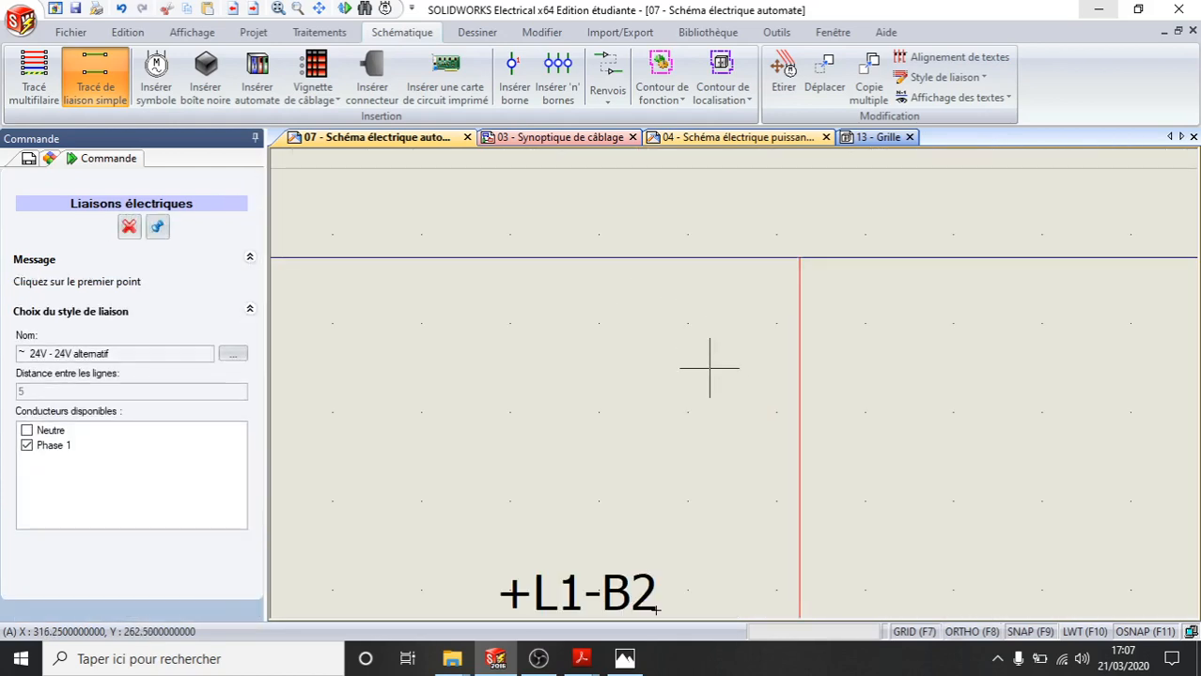
key(Escape)
scroll(834, 360, down, 1)
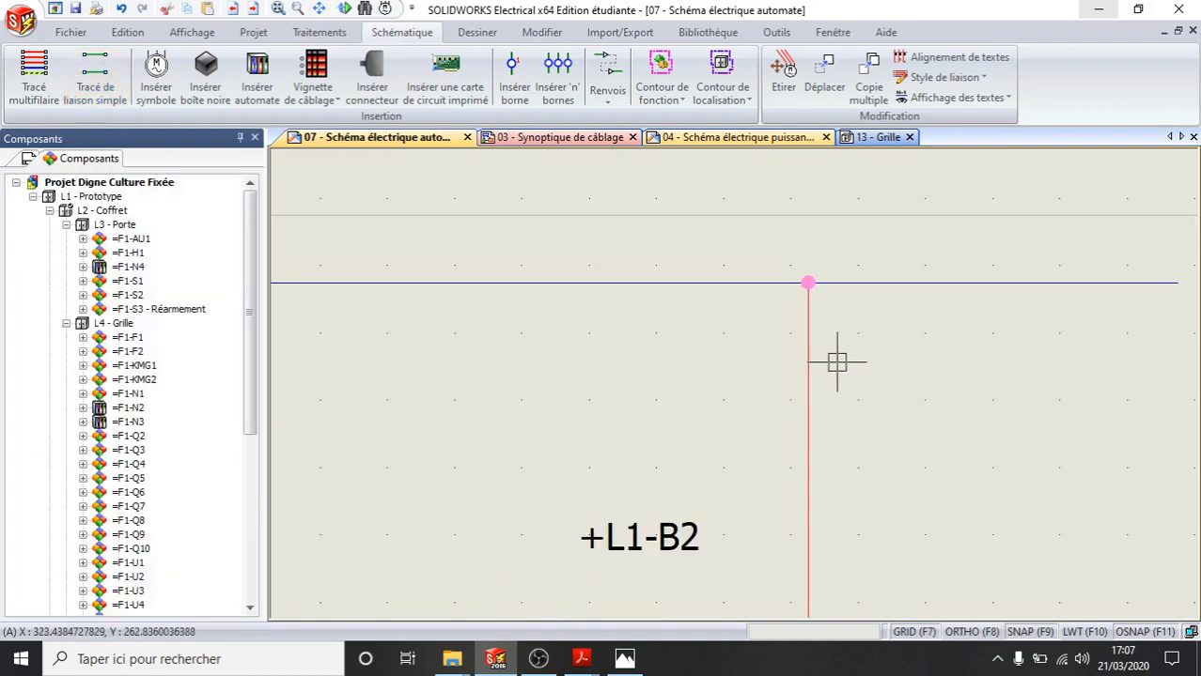
Propagate the blue supply line's wire style along the equipotential to the new wire feeding B2
right_click(724, 280)
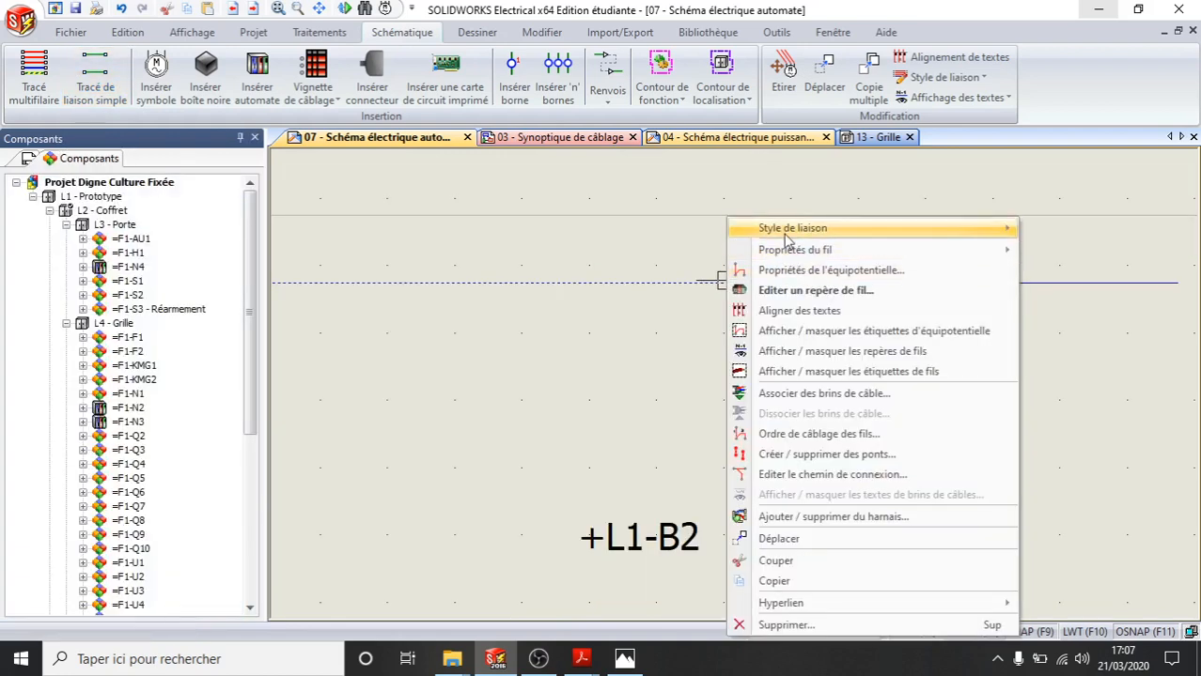
mouse_move(792, 228)
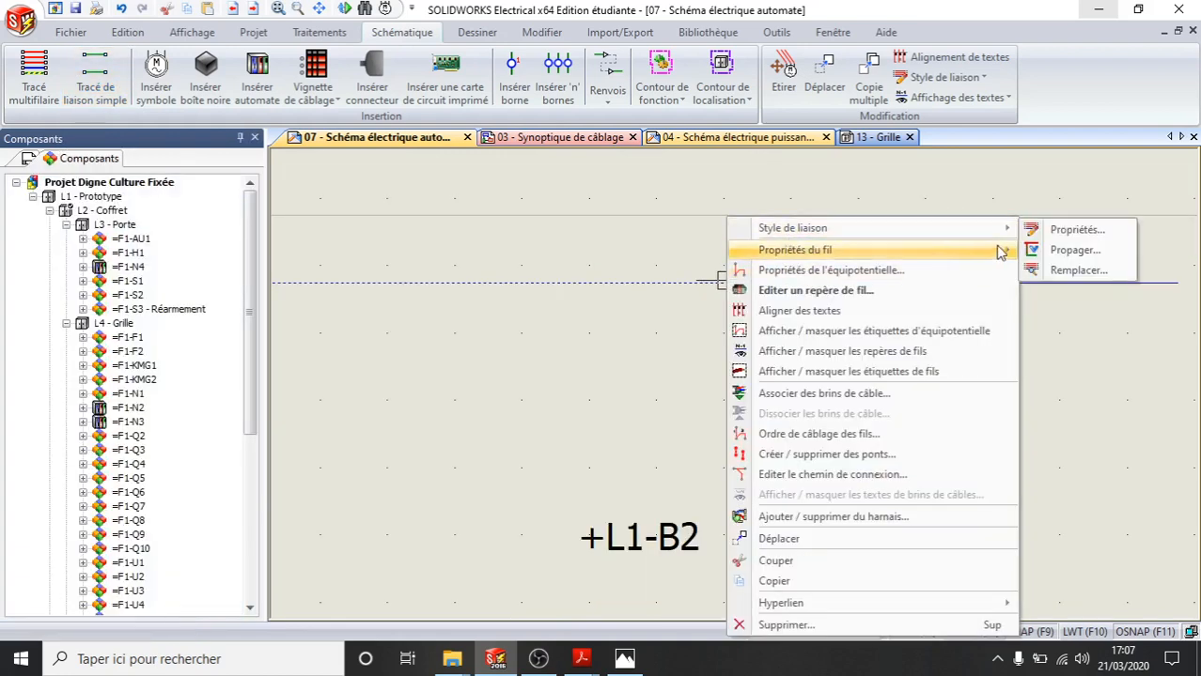
click(1062, 253)
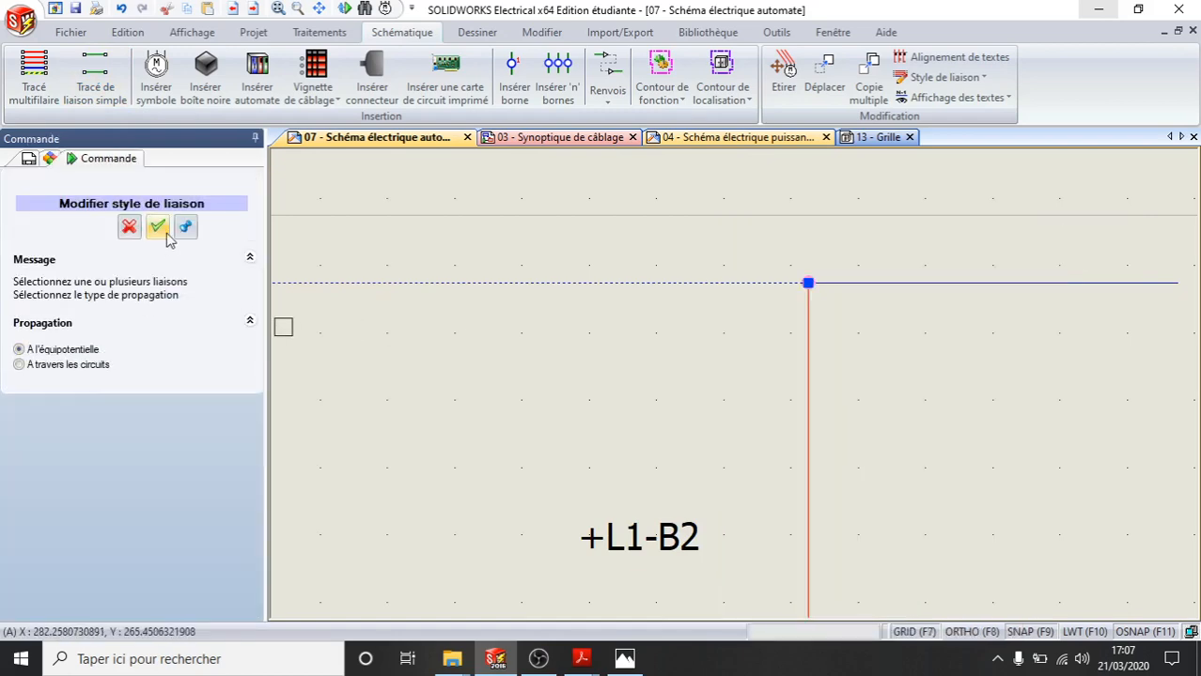
scroll(922, 480, down, 1)
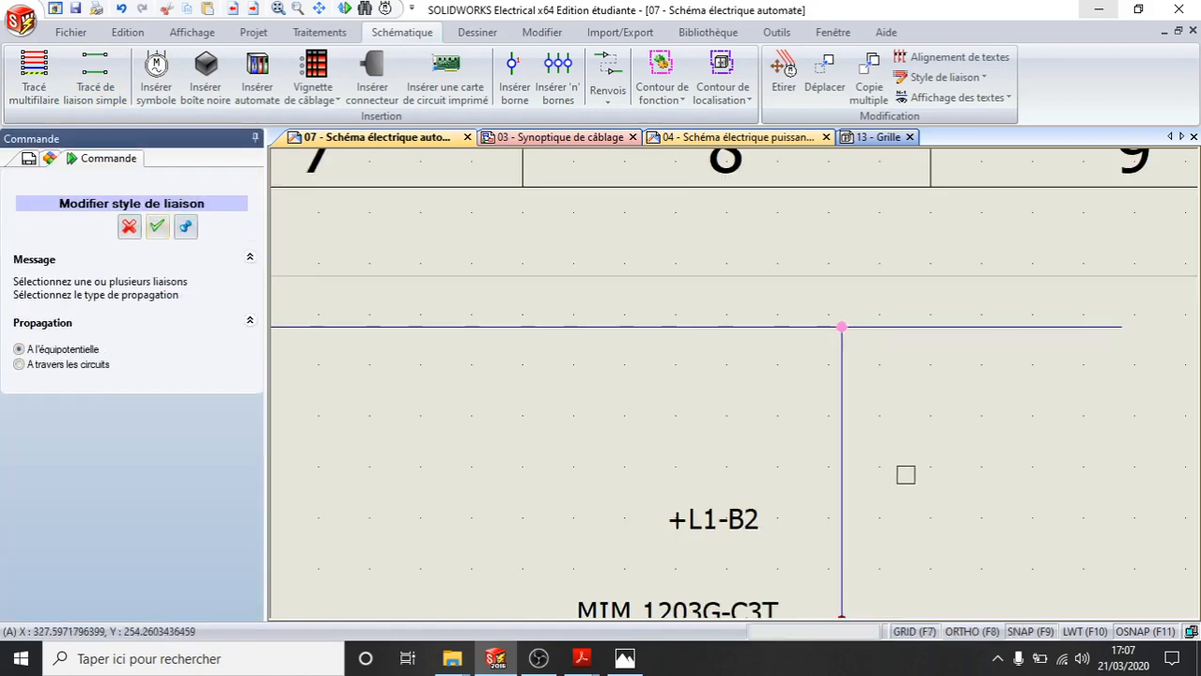
key(Escape)
Draw a single wire from the grey supply line down beside B2 and around underneath it to terminal 3
scroll(911, 484, down, 2)
middle_drag(907, 503, 859, 362)
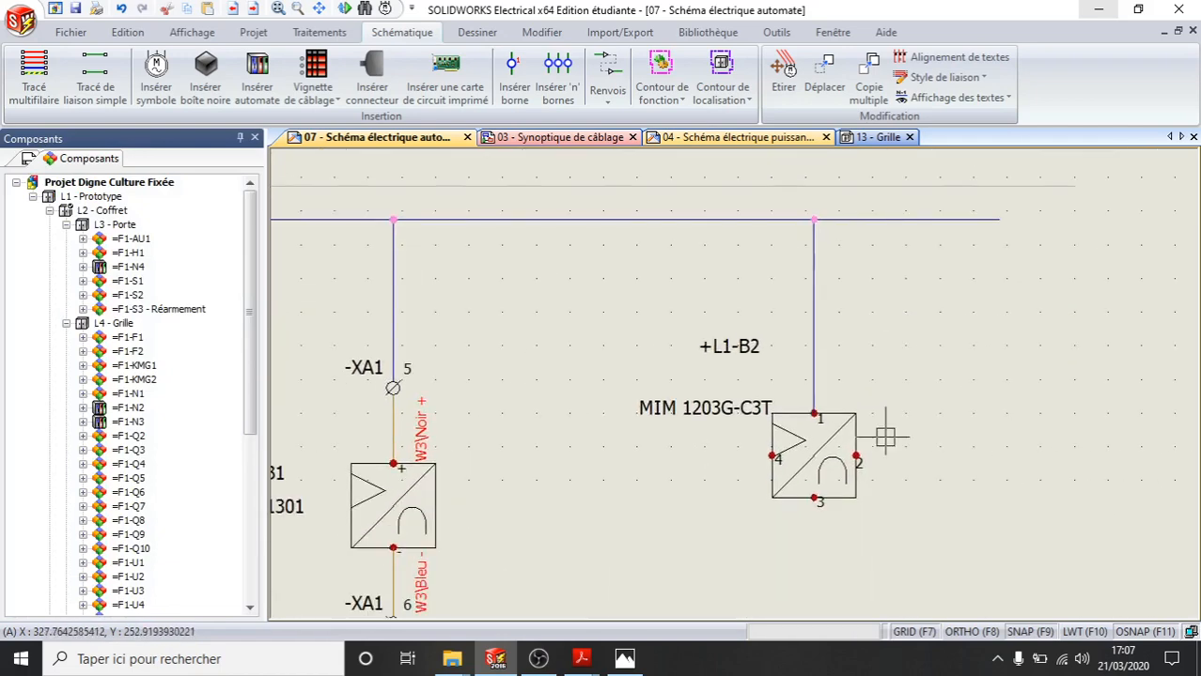
middle_drag(915, 528, 880, 395)
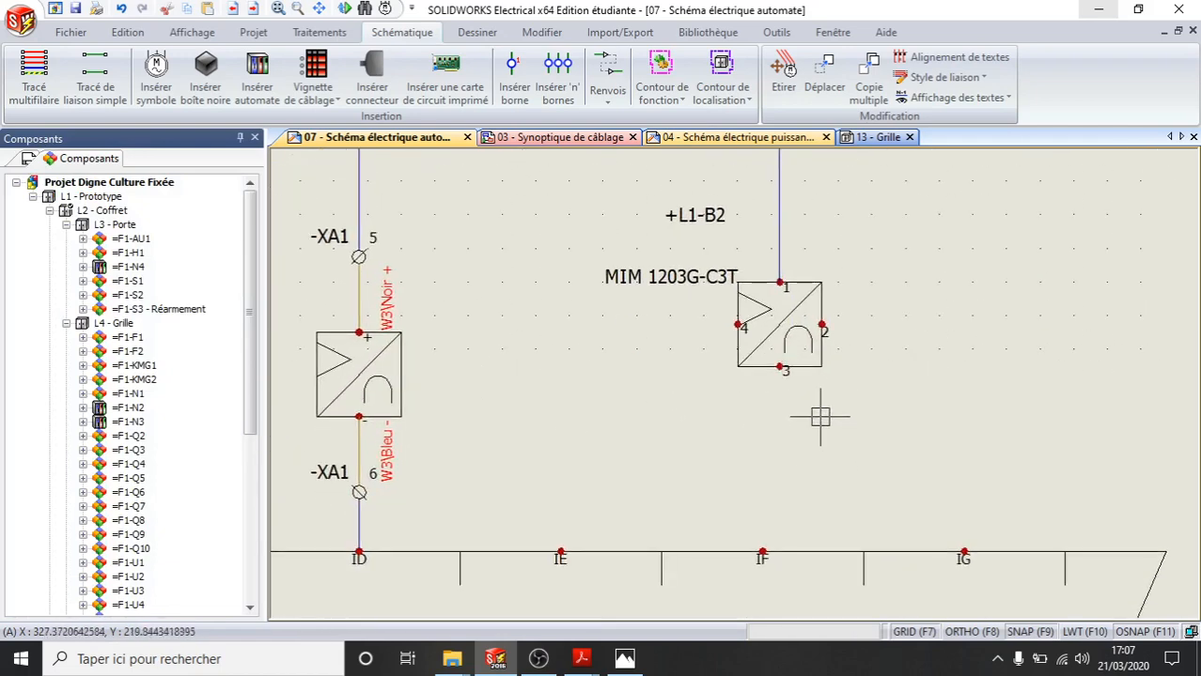
middle_drag(656, 354, 628, 465)
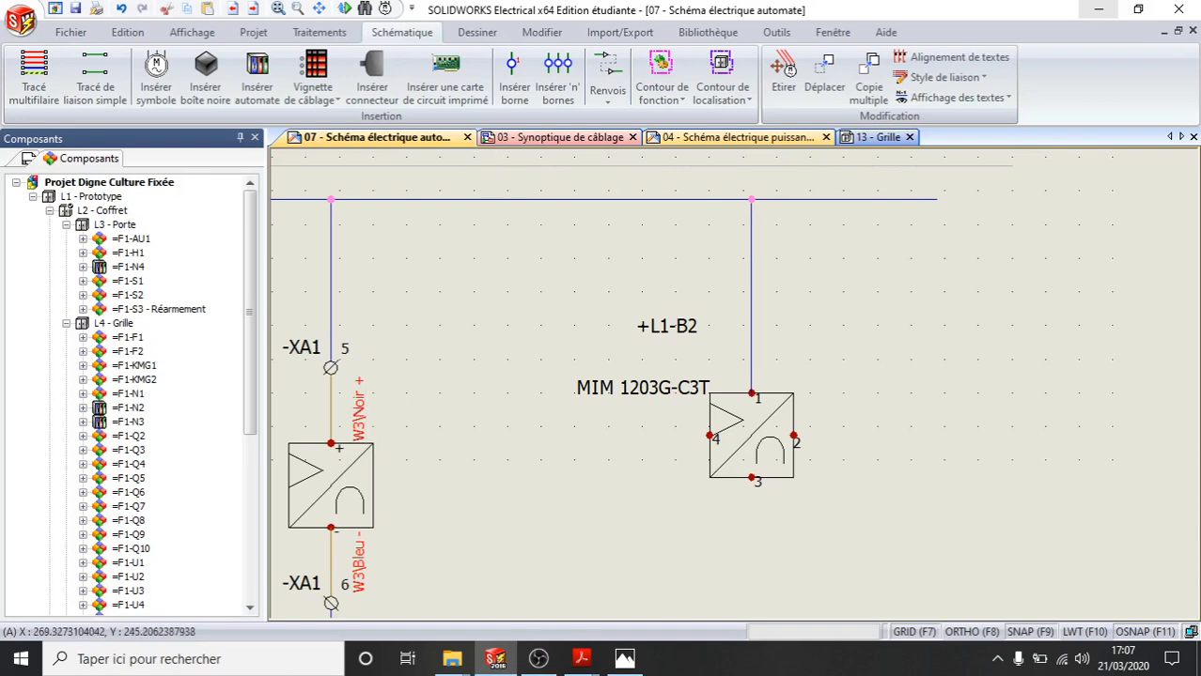
click(93, 73)
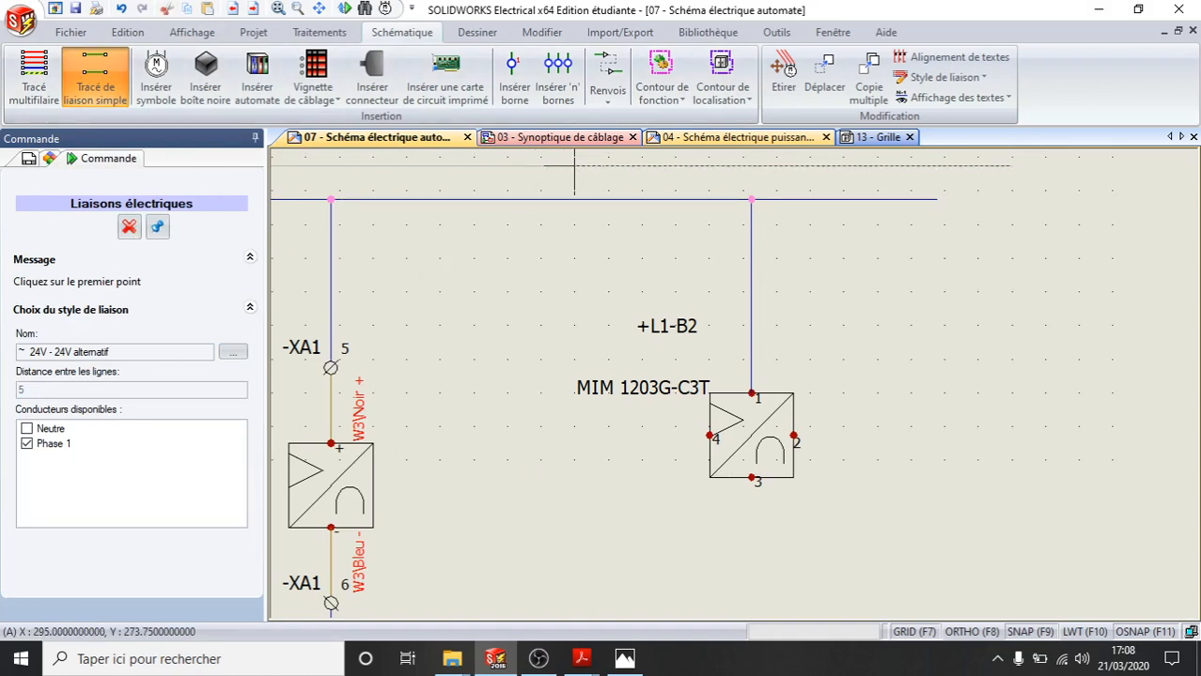
click(574, 200)
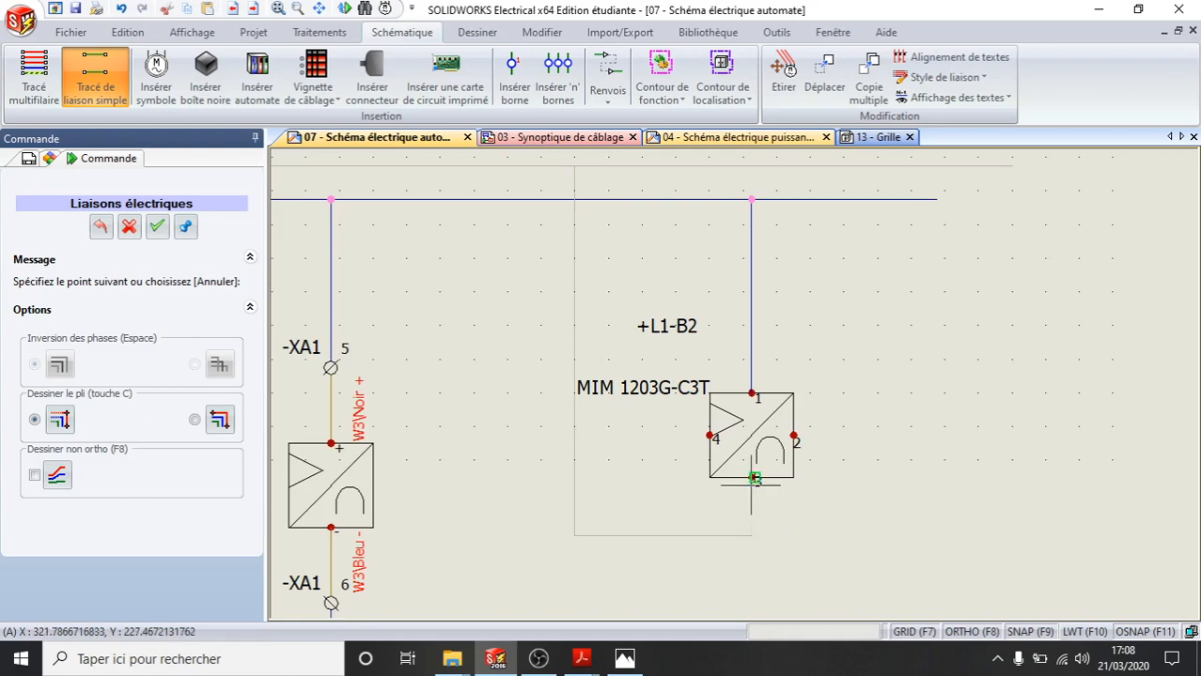
scroll(751, 479, up, 2)
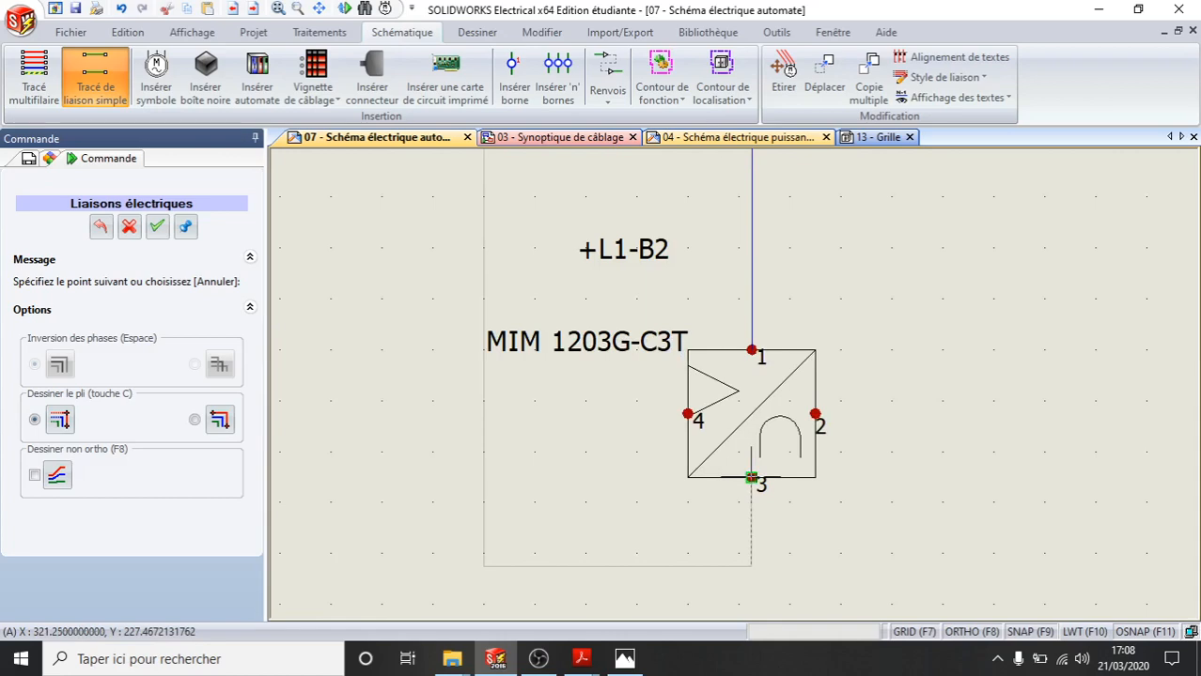
click(751, 479)
key(Escape)
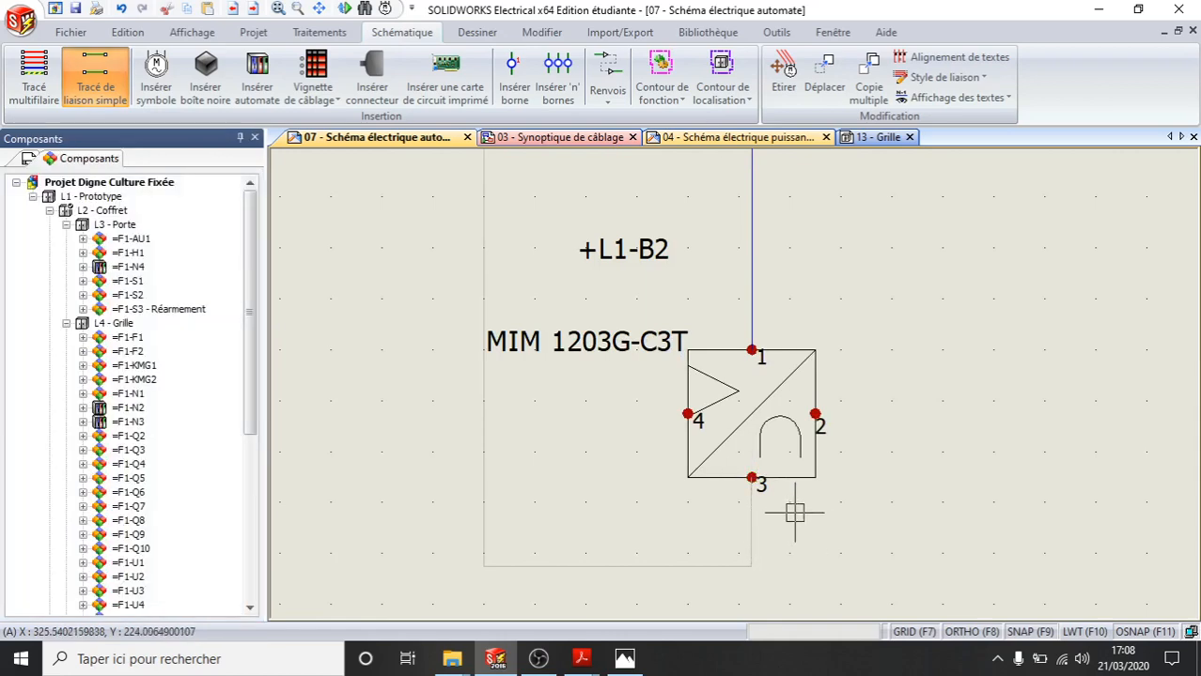
scroll(861, 470, down, 2)
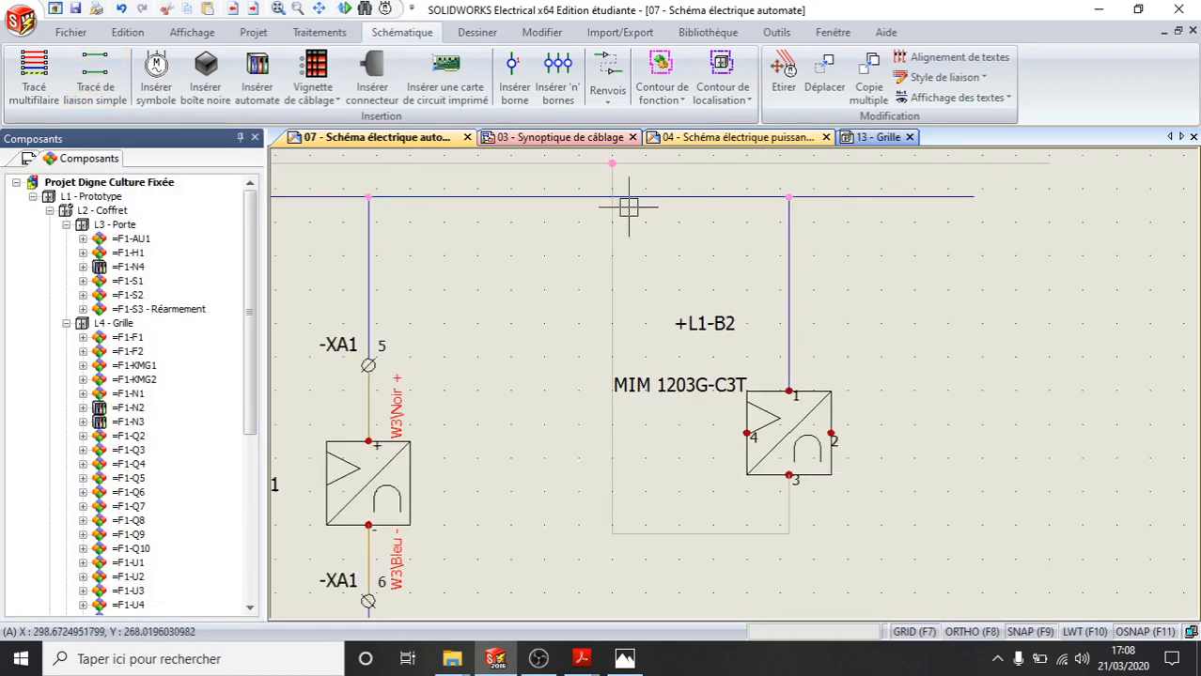
middle_drag(858, 536, 841, 442)
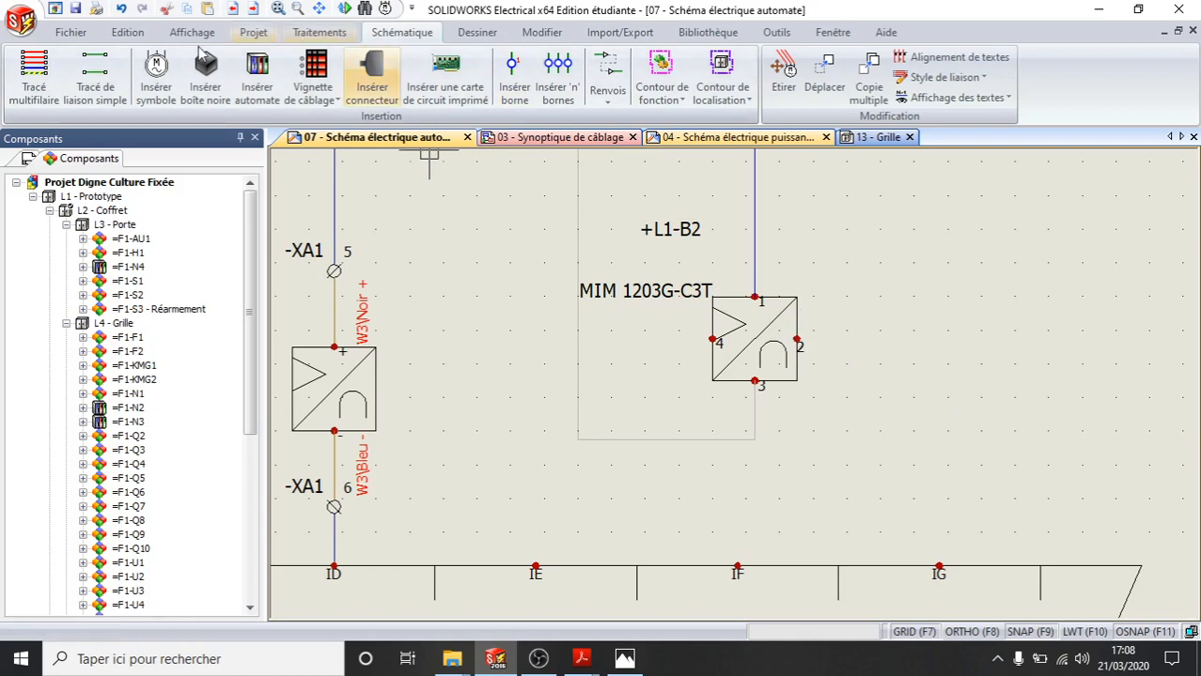
click(95, 83)
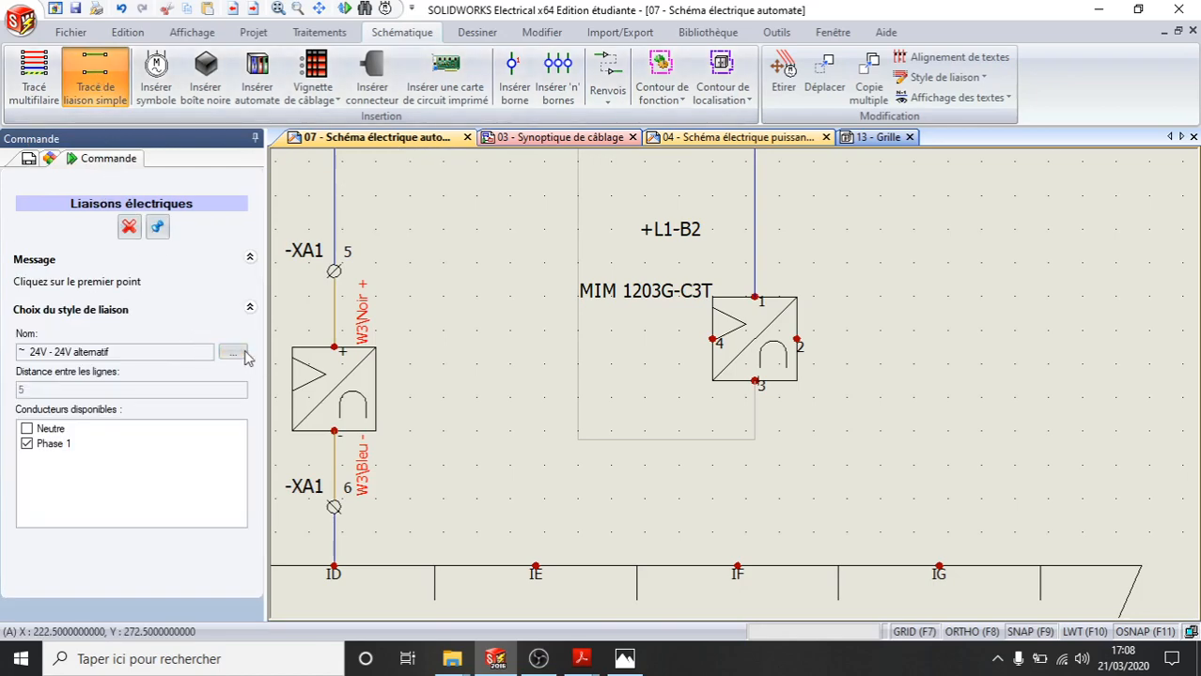
click(242, 353)
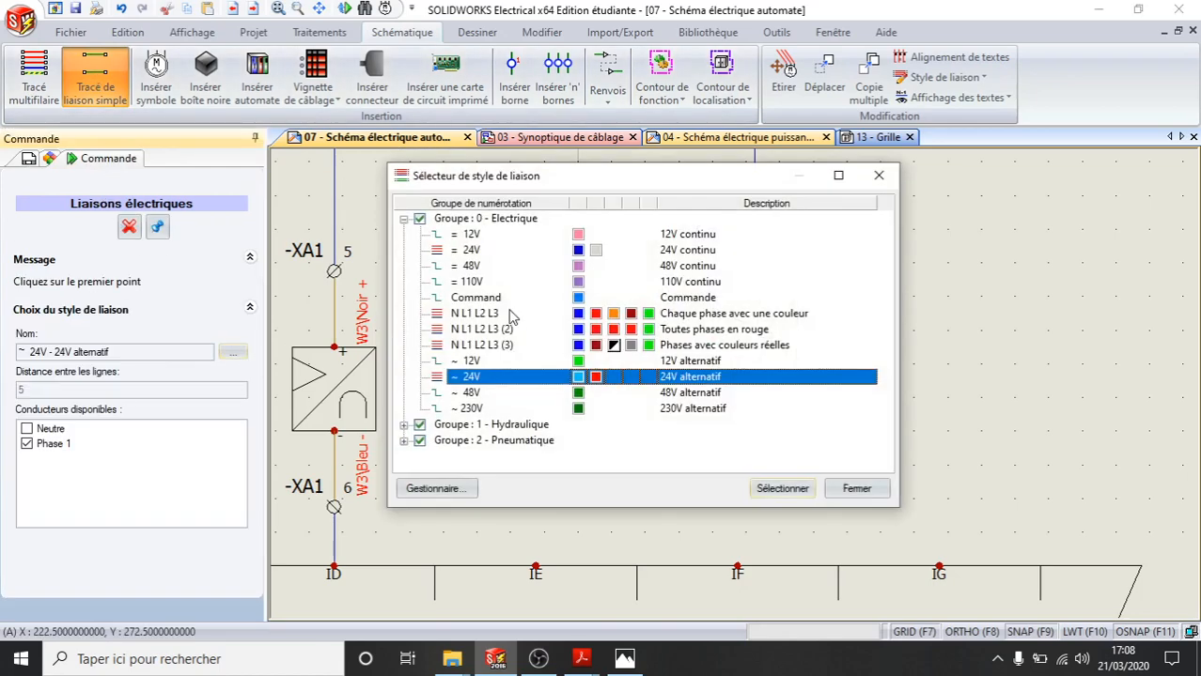
click(459, 250)
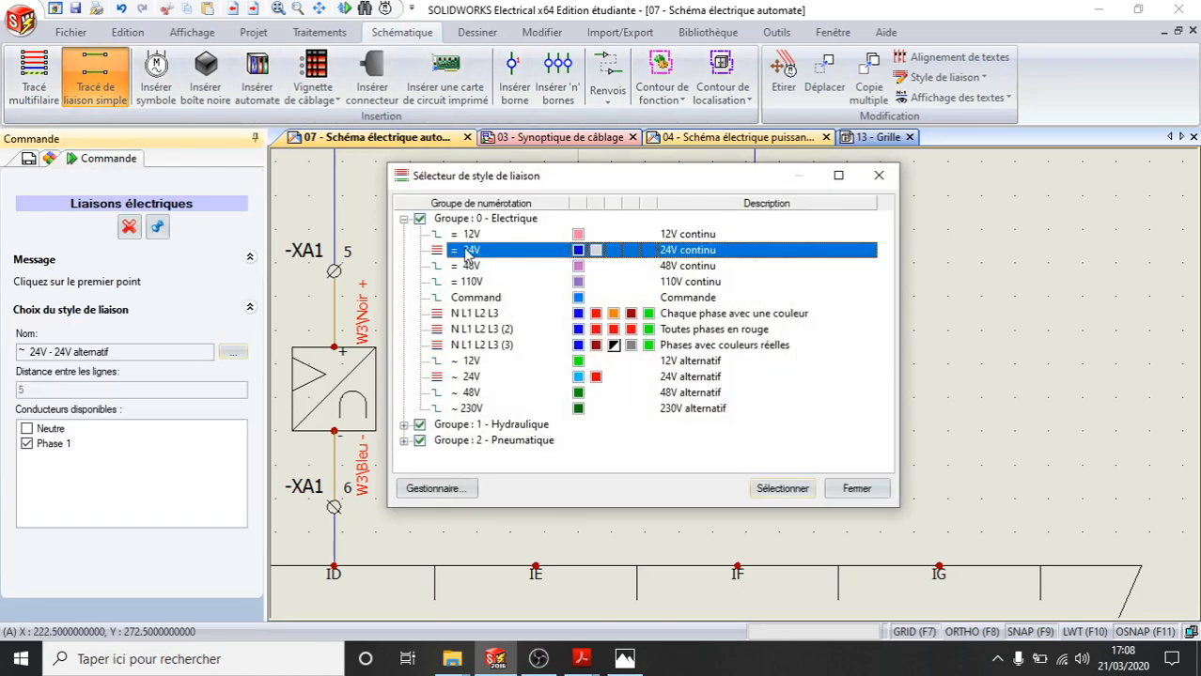
click(783, 490)
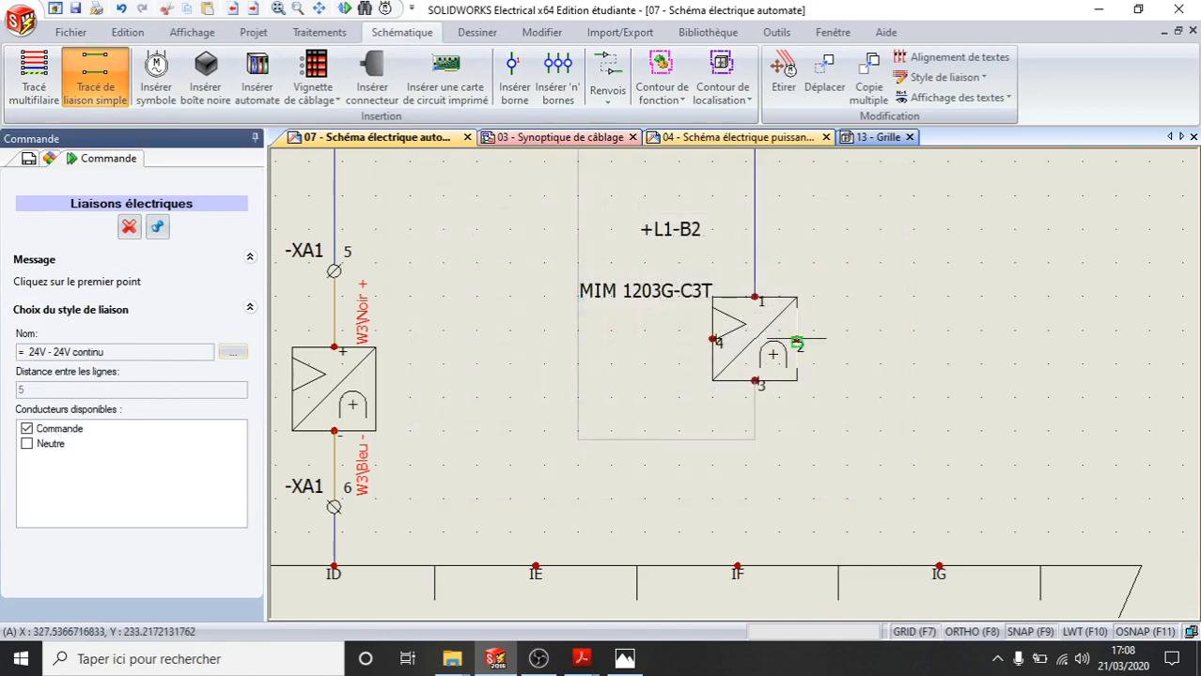
click(796, 343)
key(Escape)
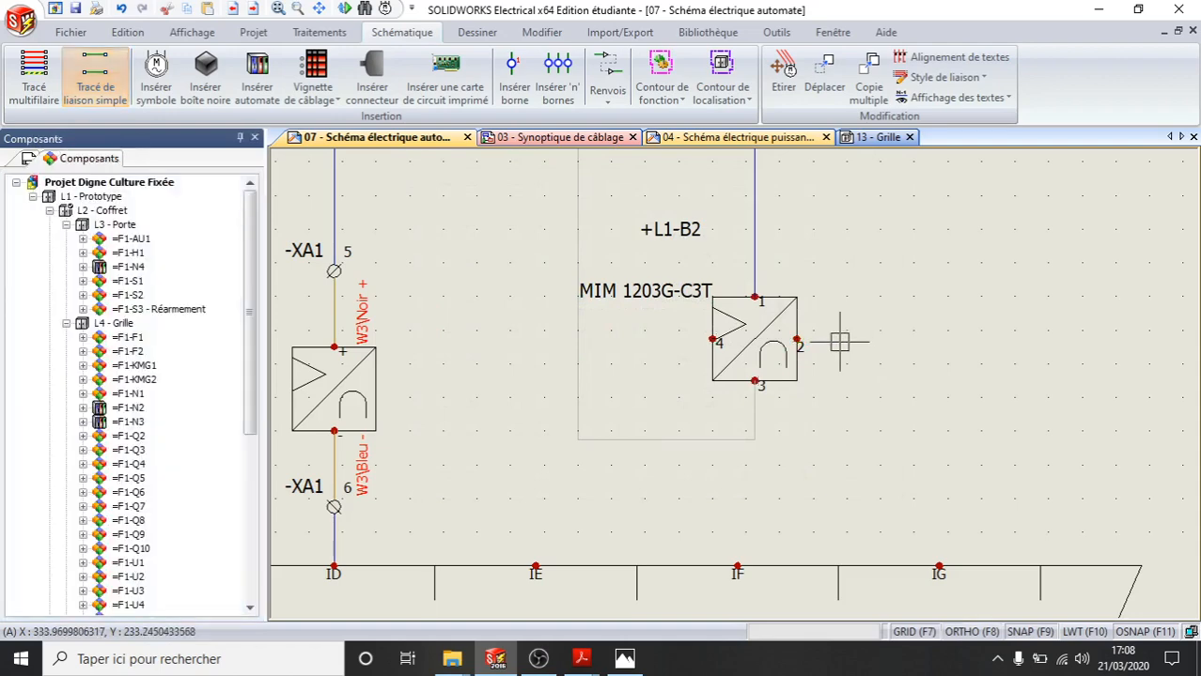
Draw a single 24V continu Commande wire from terminal 2 of B2 across and down to PLC input IG
click(94, 85)
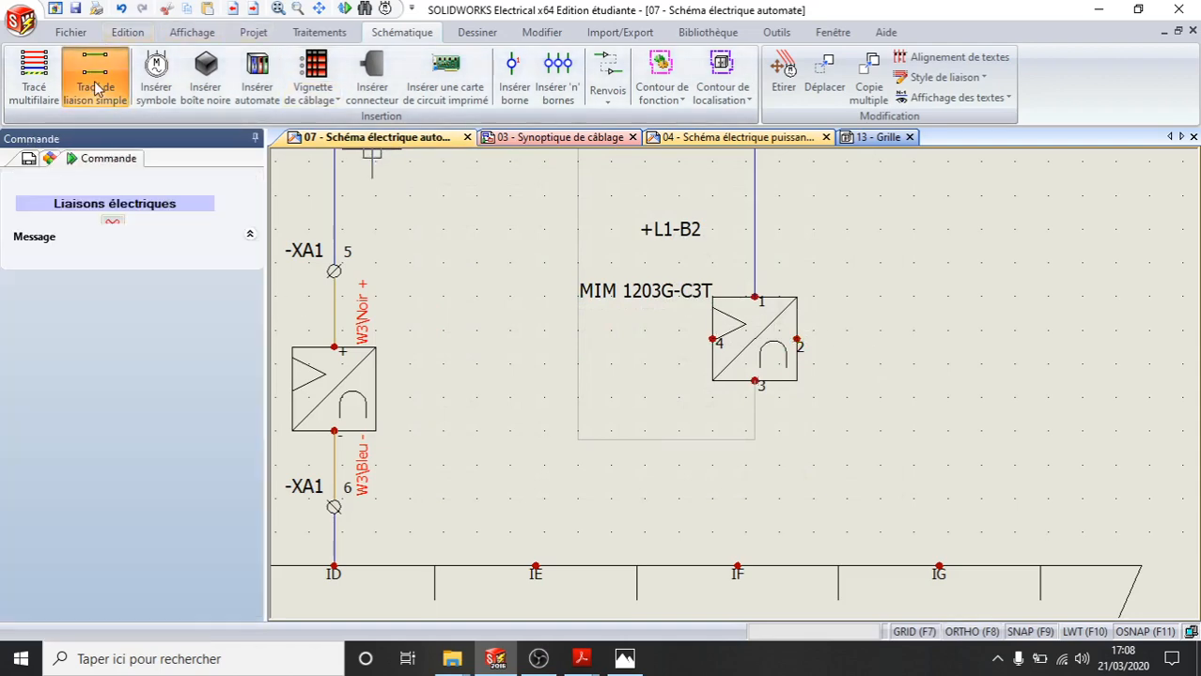
click(232, 354)
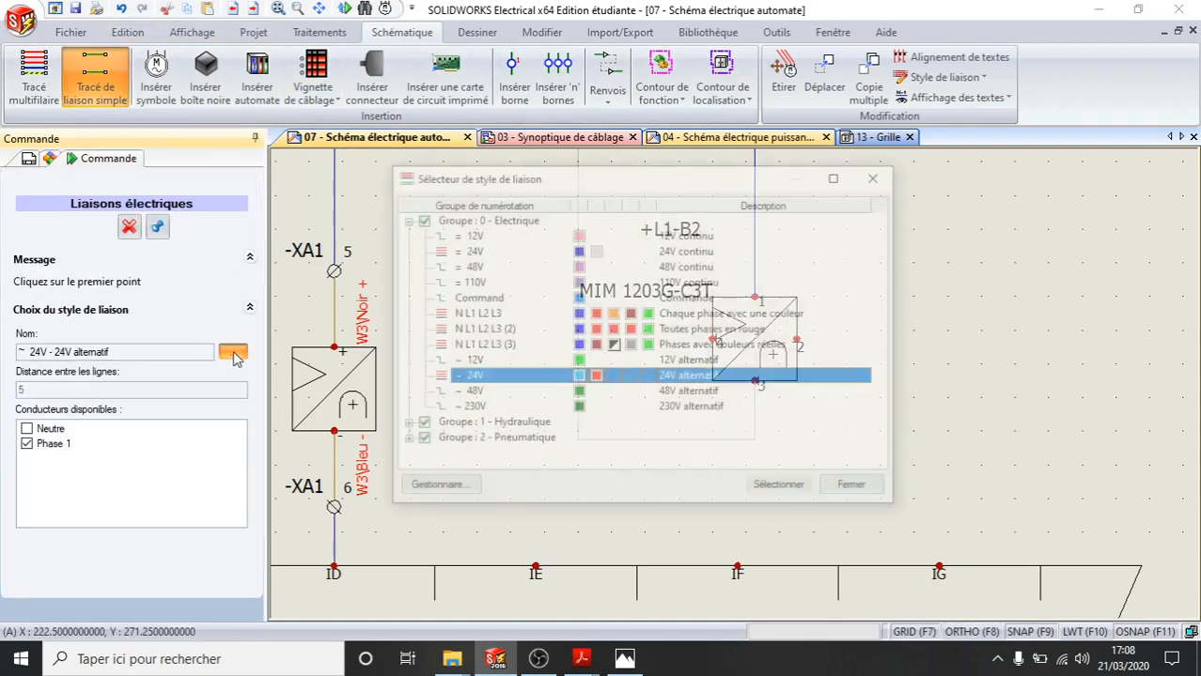
click(472, 252)
click(783, 488)
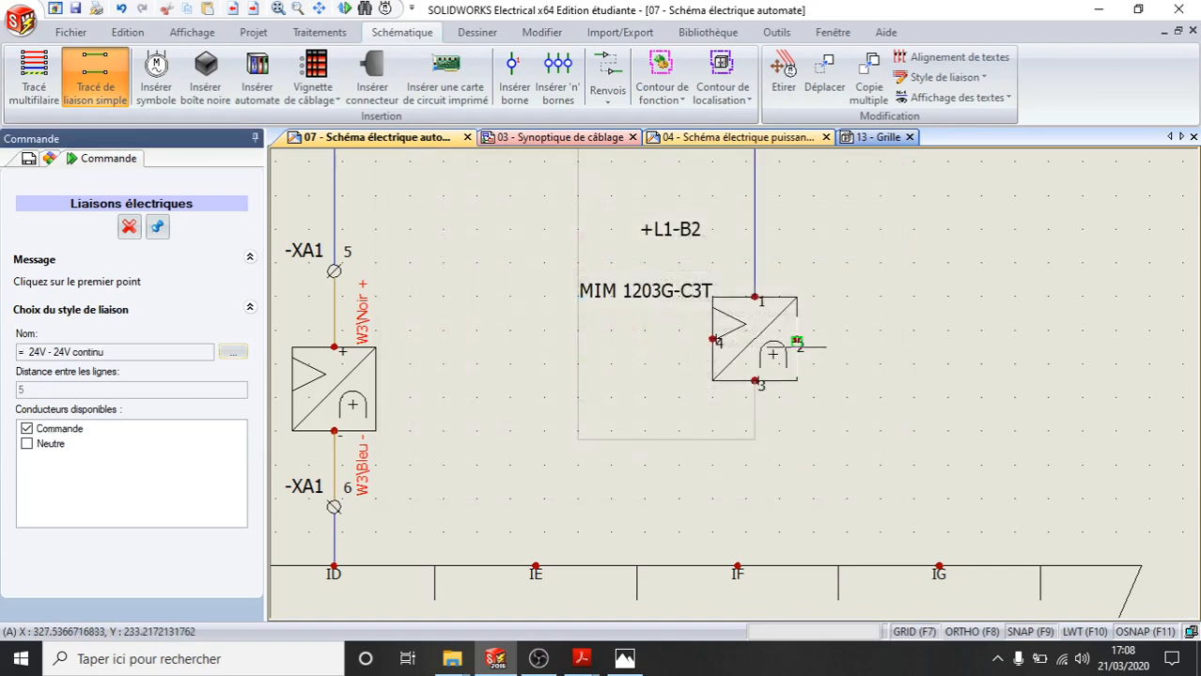
scroll(795, 340, up, 4)
click(795, 341)
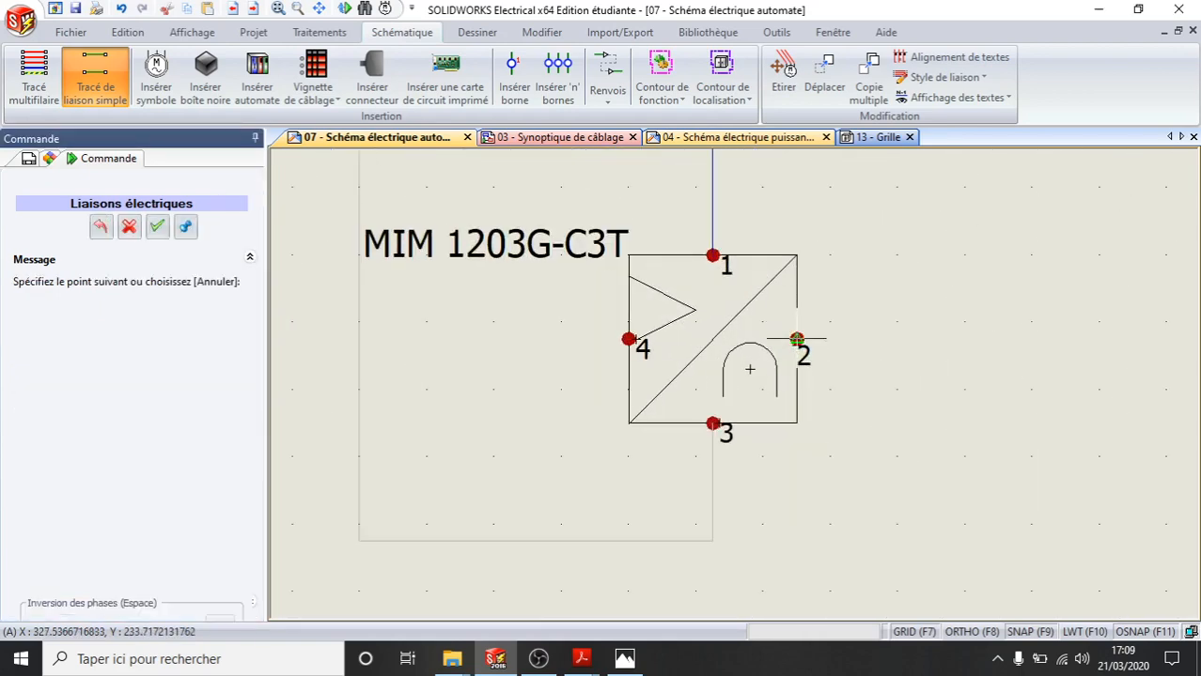
scroll(977, 436, down, 3)
middle_drag(973, 464, 851, 335)
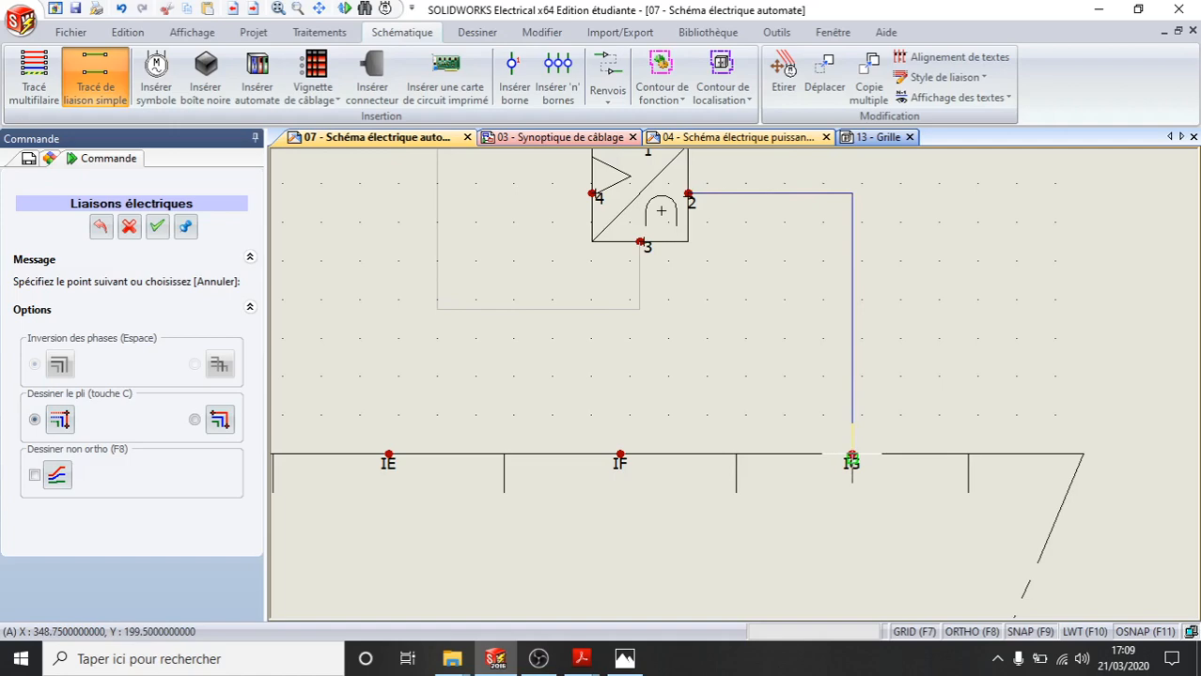
click(852, 459)
key(Escape)
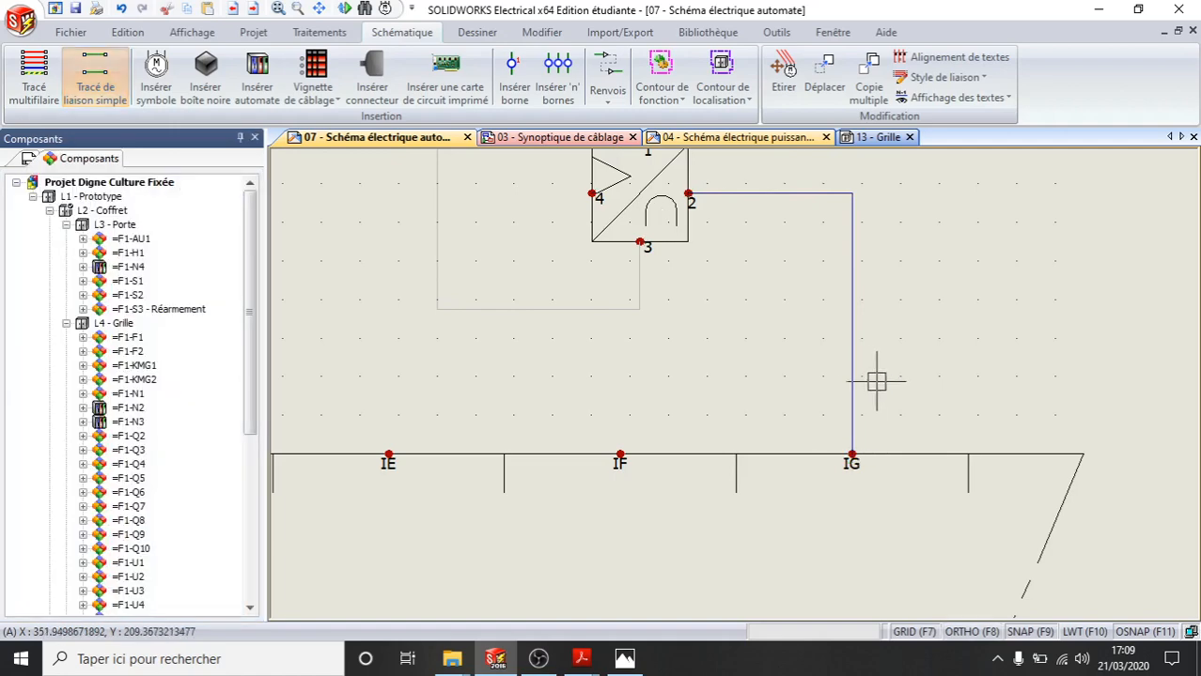
Insert a terminal on the blue supply wire above terminal 1 of B2 and assign it to terminal strip =F1-XA1
scroll(902, 396, down, 1)
middle_drag(930, 324, 911, 387)
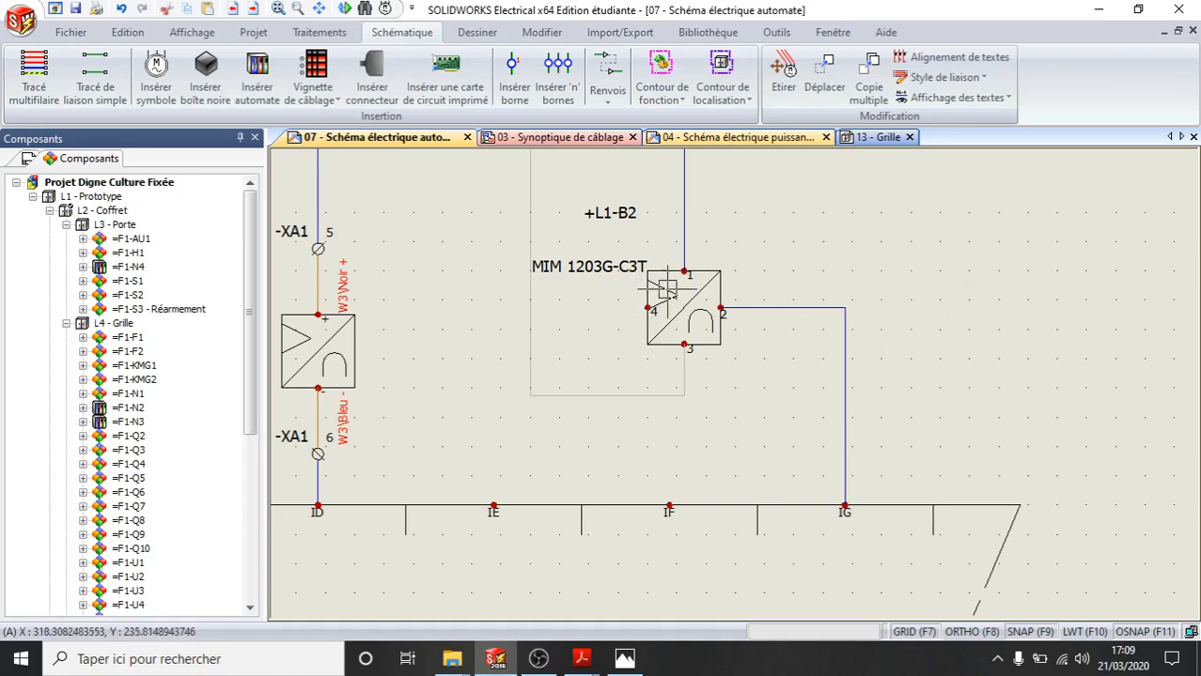
scroll(921, 282, down, 3)
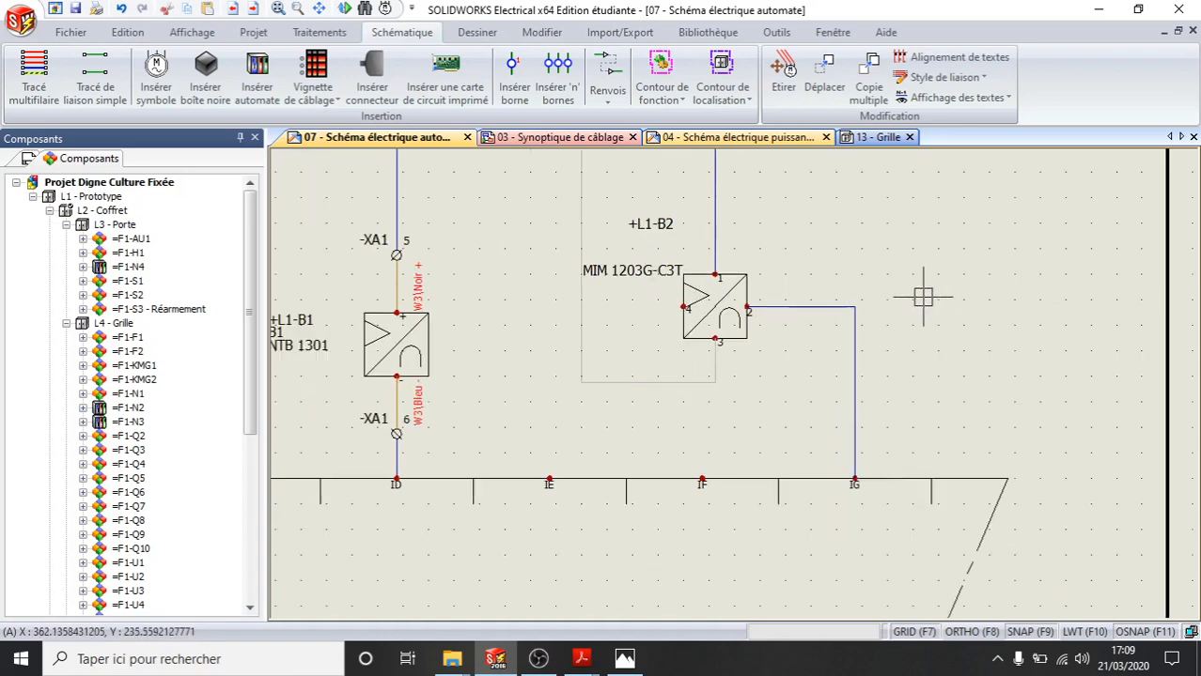
middle_drag(921, 282, 901, 368)
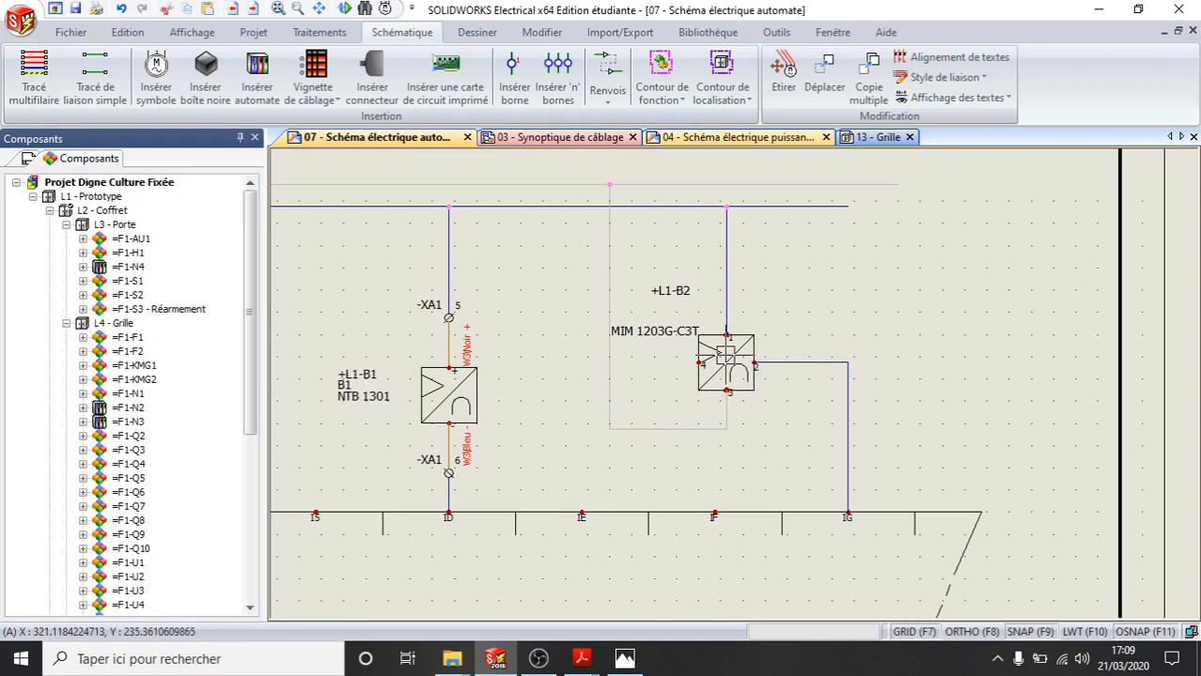
click(513, 75)
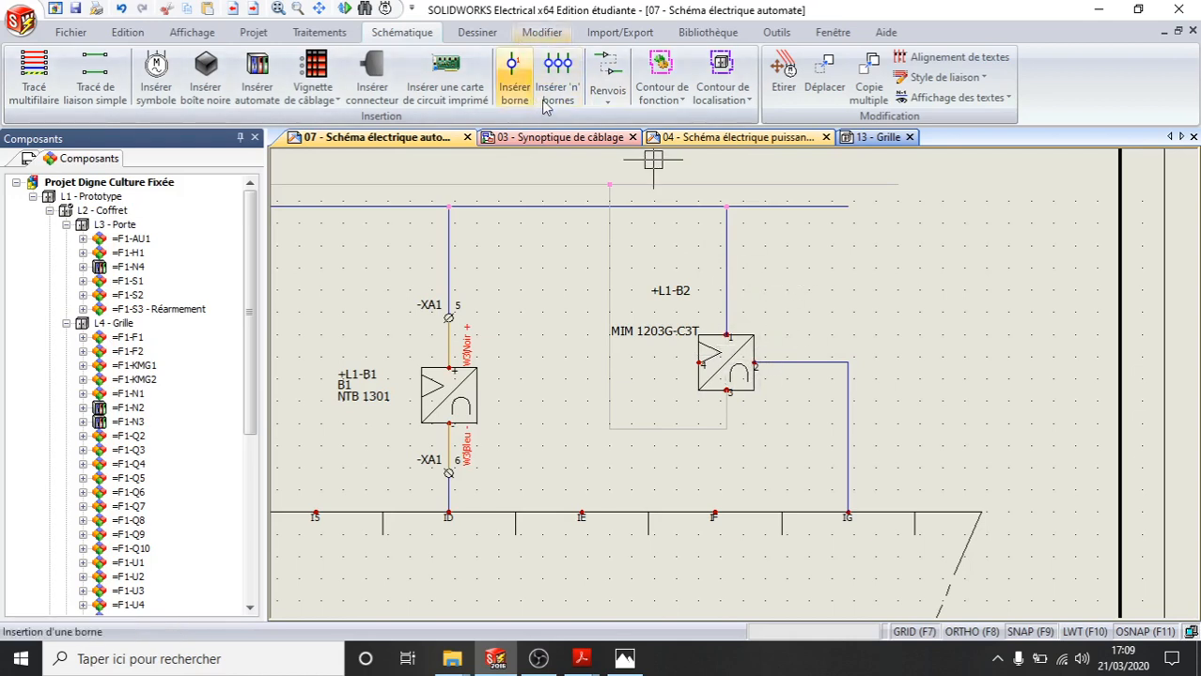
click(512, 80)
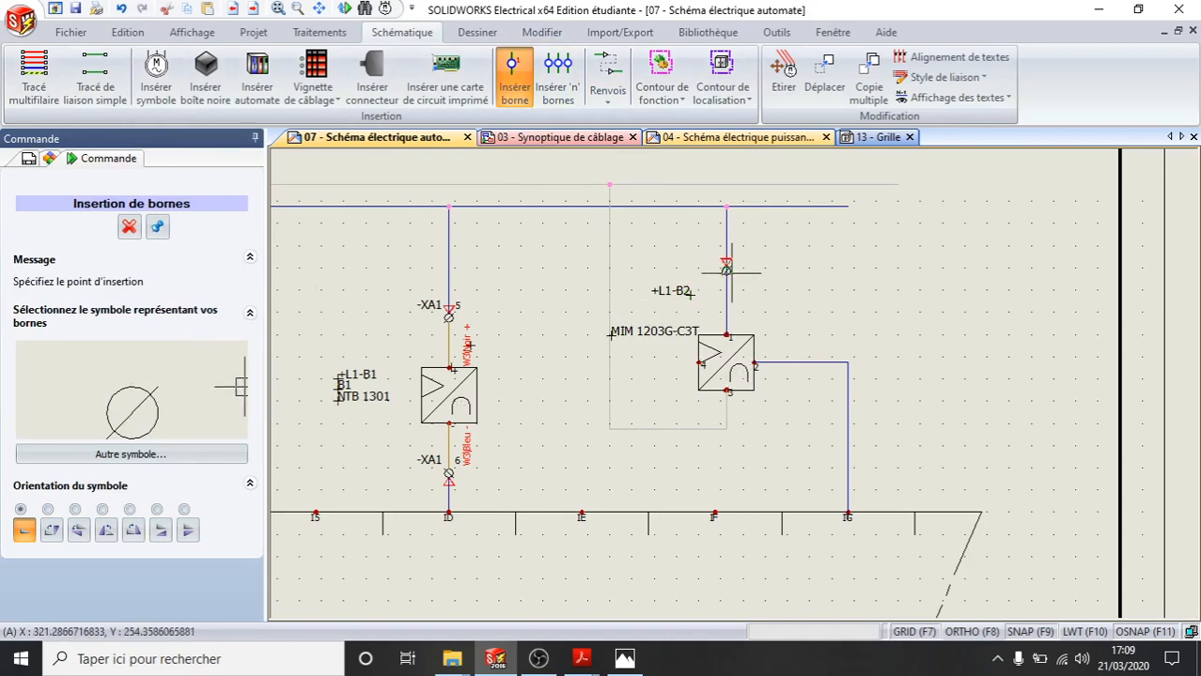
scroll(726, 272, up, 2)
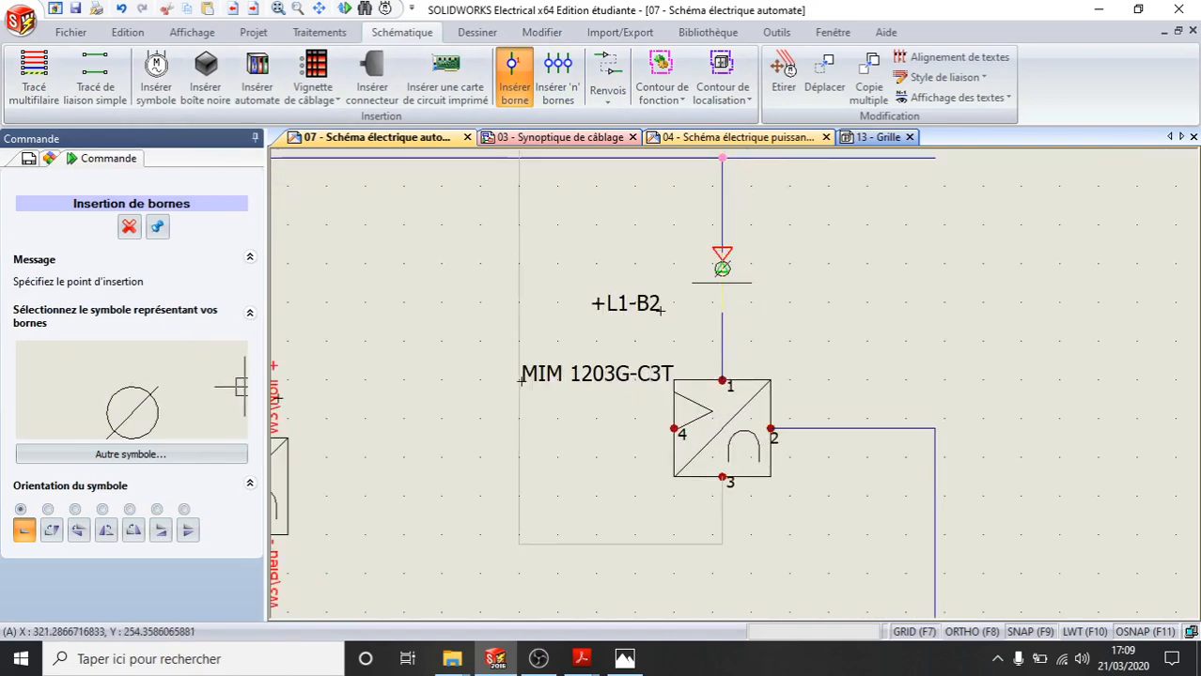
click(721, 269)
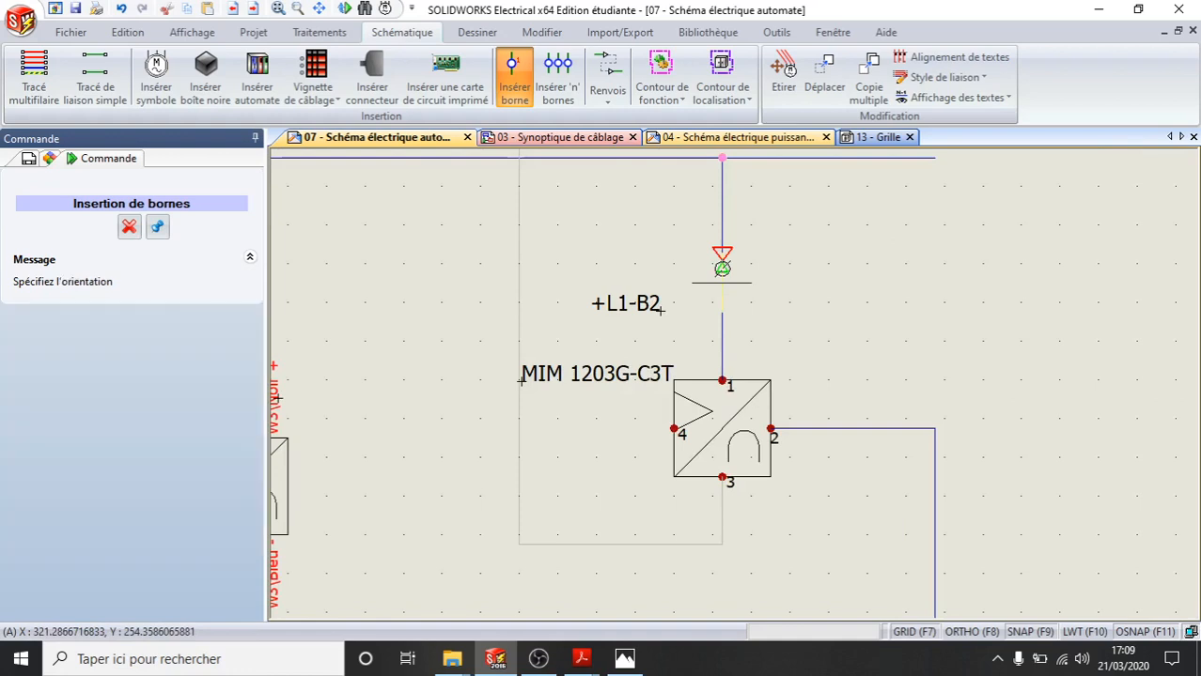
click(830, 191)
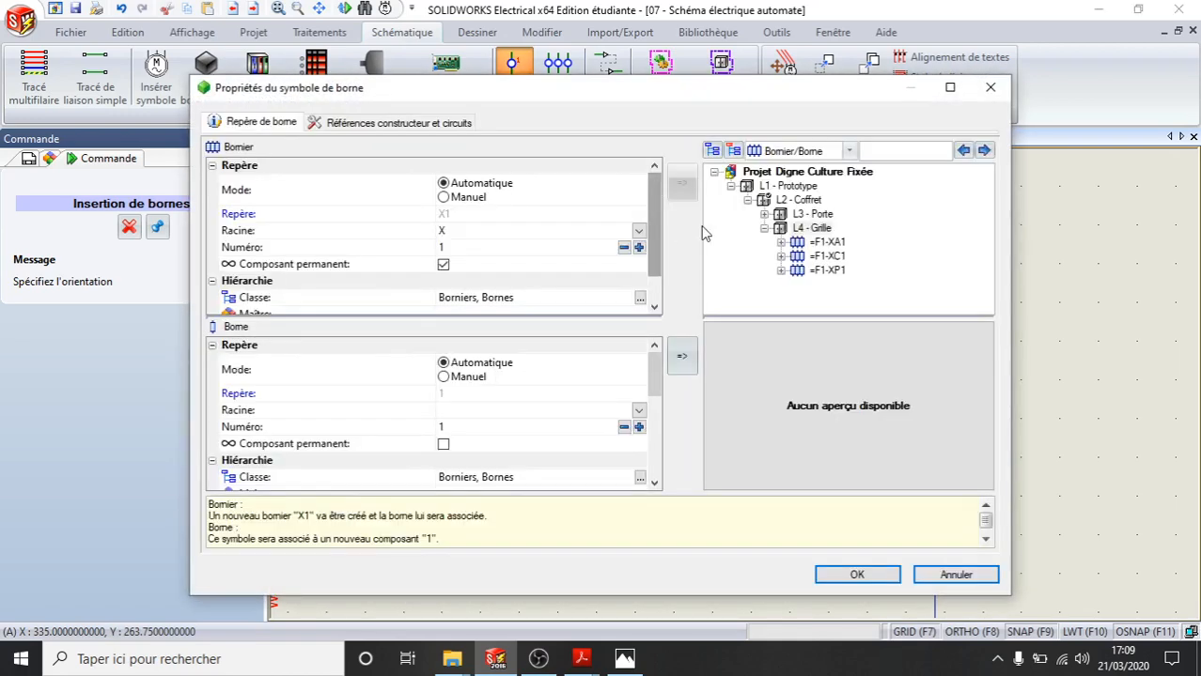
click(827, 242)
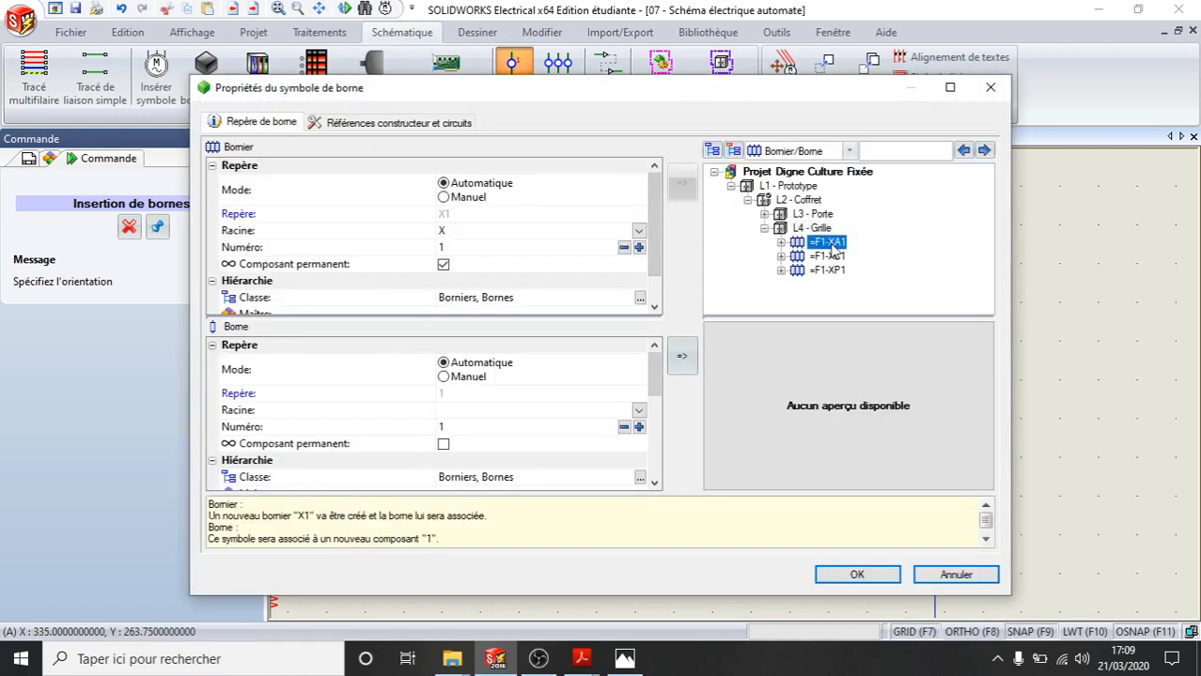
click(855, 575)
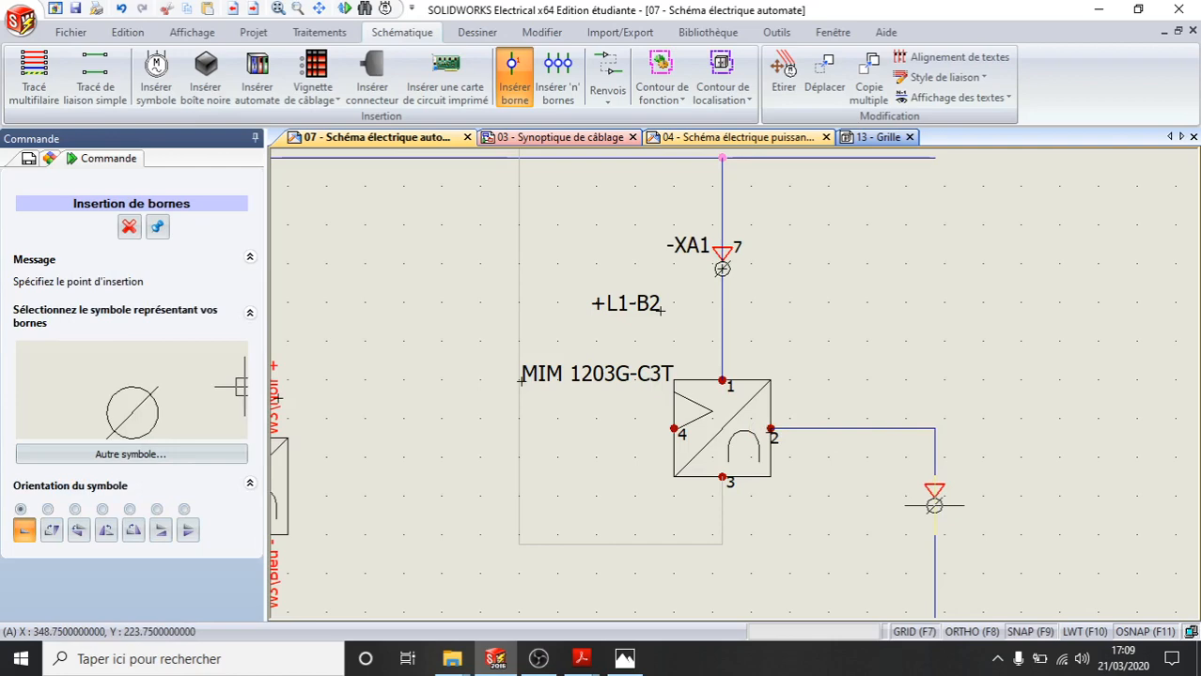
Insert a terminal on the wire between terminal 2 of B2 and PLC input IG, assigned to terminal strip =F1-XA1
click(933, 506)
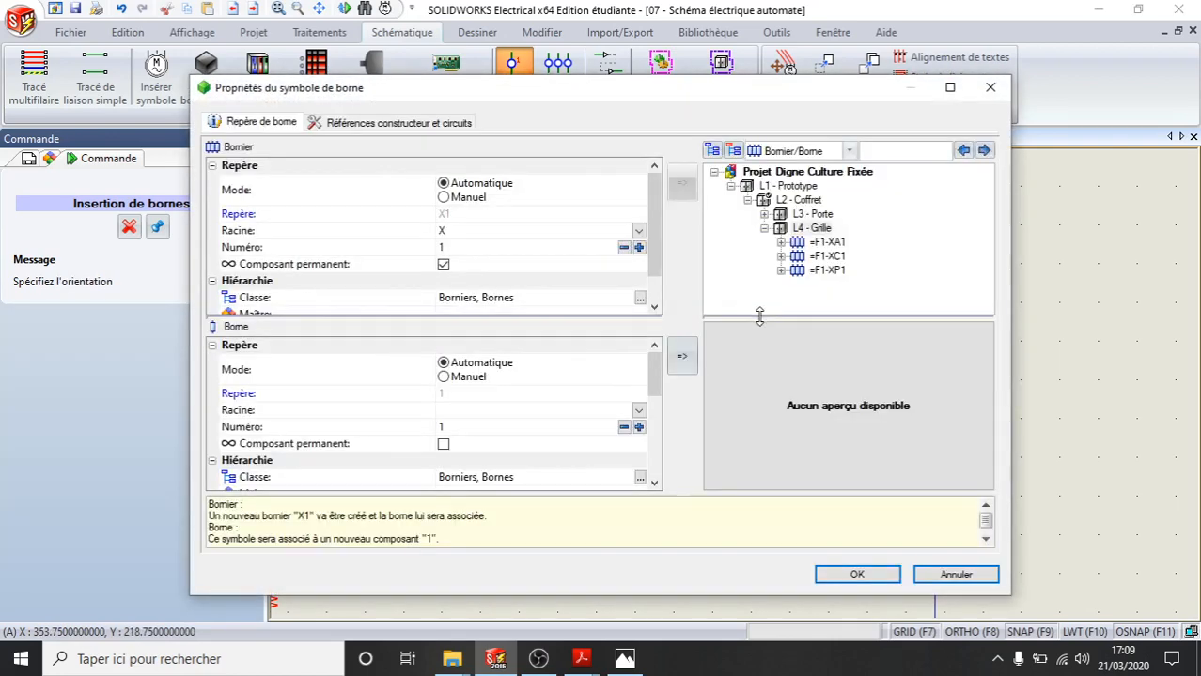
click(816, 244)
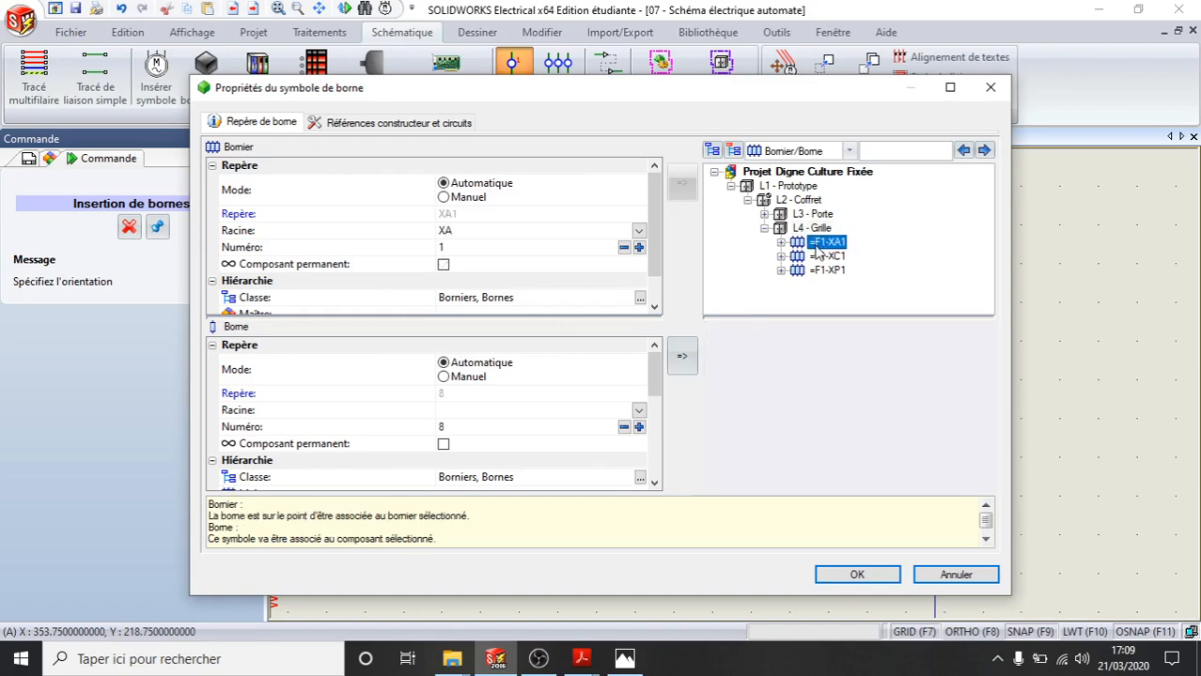
click(858, 575)
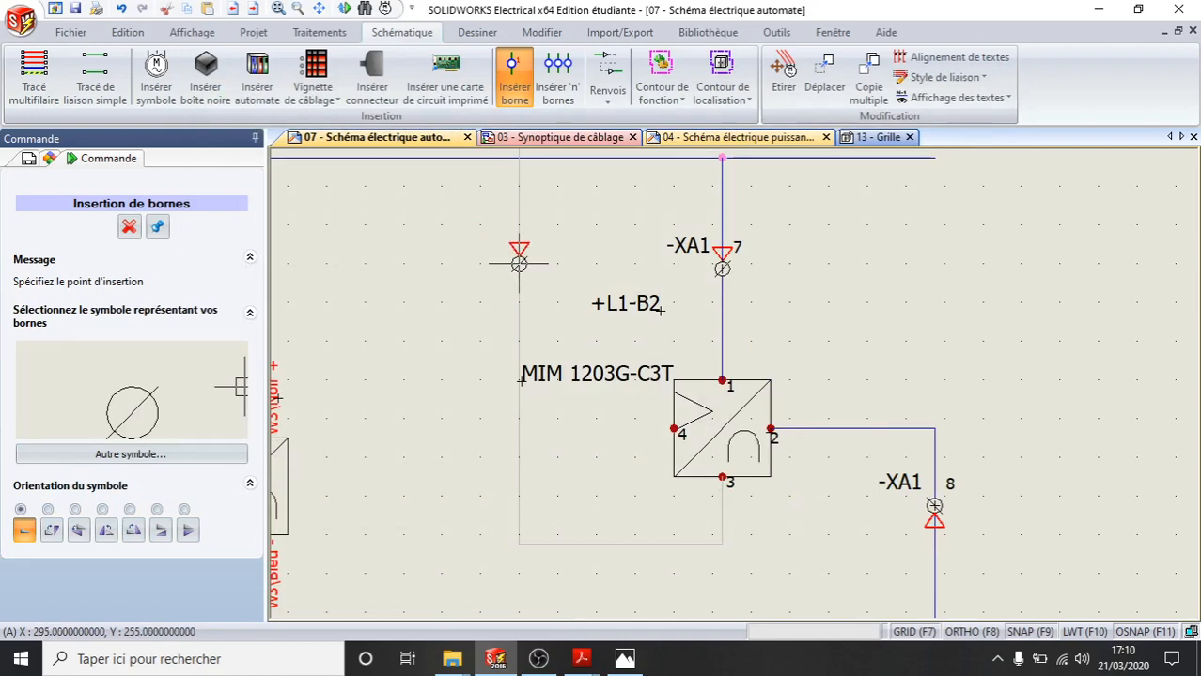
Insert a terminal on the vertical part of the grey wire beside B2, assign it to strip =F1-XA1, and end terminal insertion
click(519, 264)
click(428, 196)
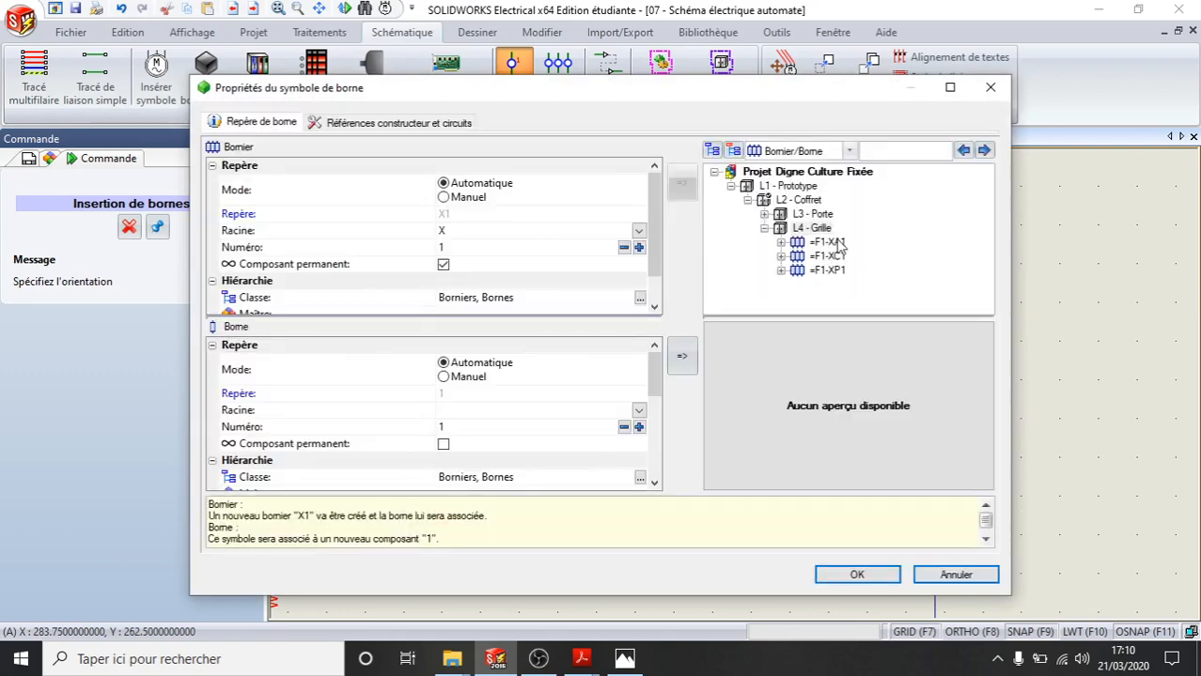
click(836, 243)
click(862, 575)
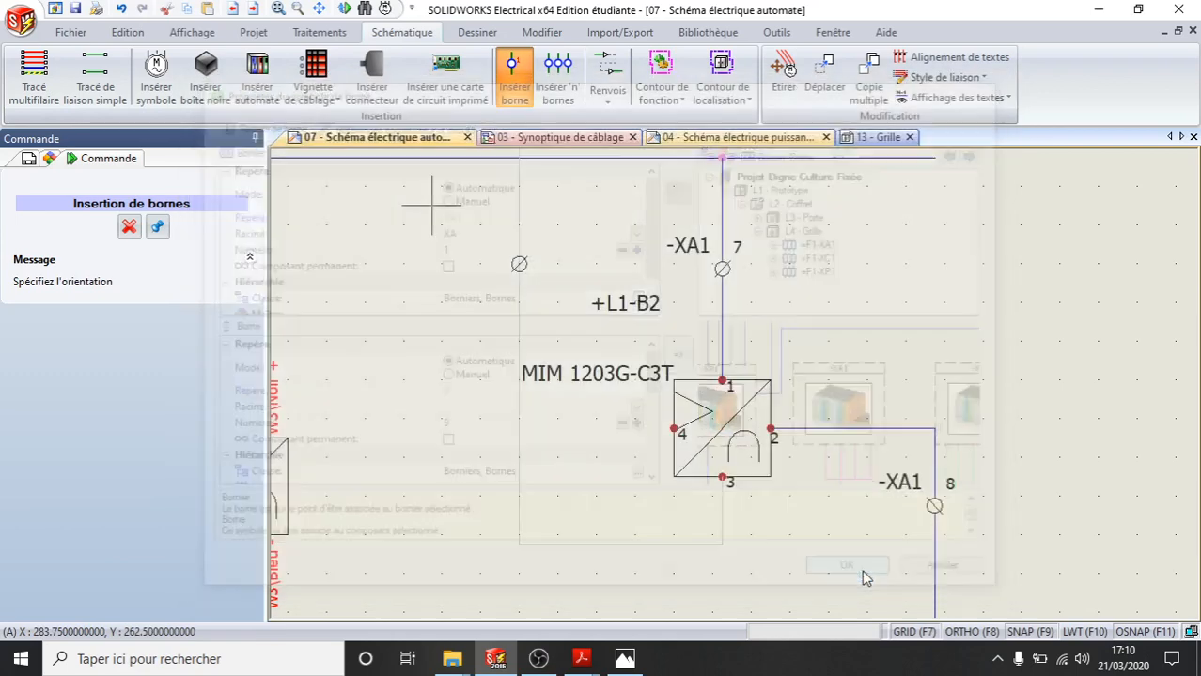
scroll(915, 351, down, 1)
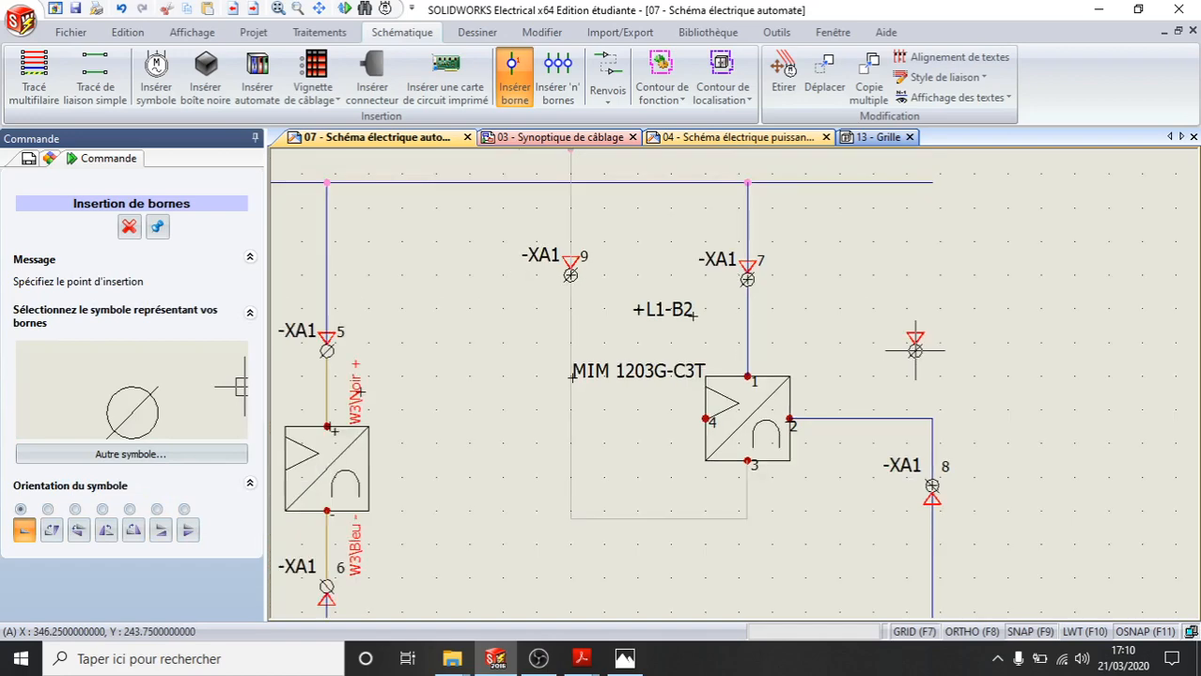
key(Escape)
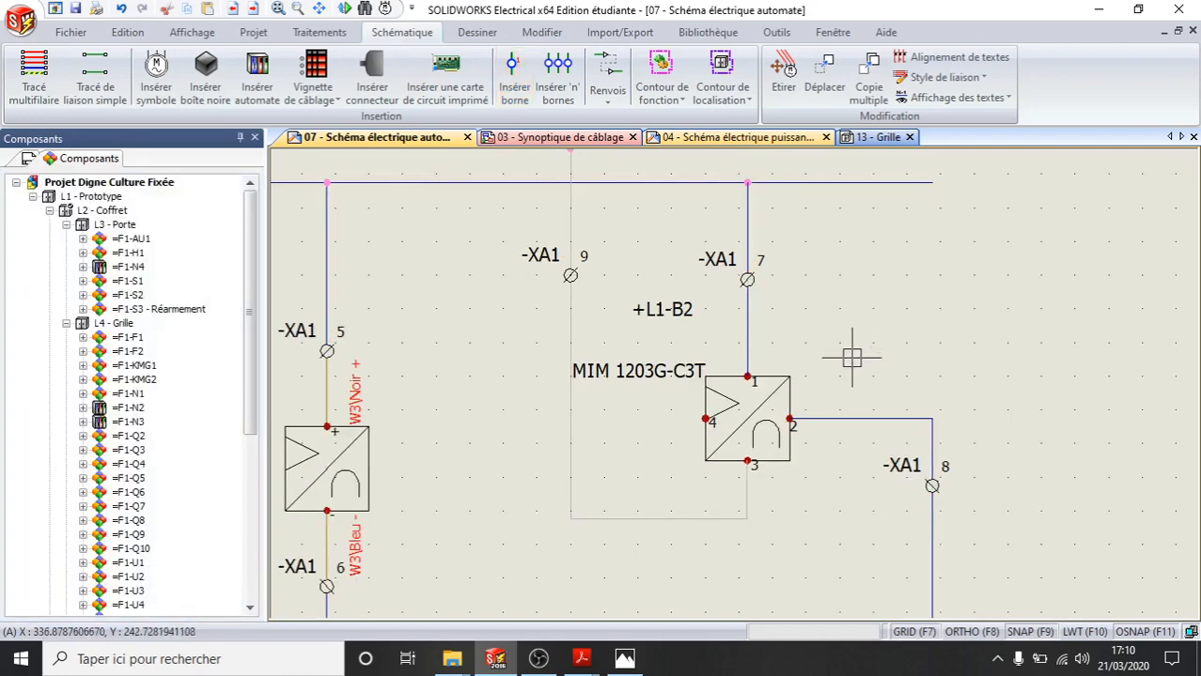
Open the detailed cabling of the B2 cable on drawing 03 - Synoptique de câblage and start adding a cable
click(573, 141)
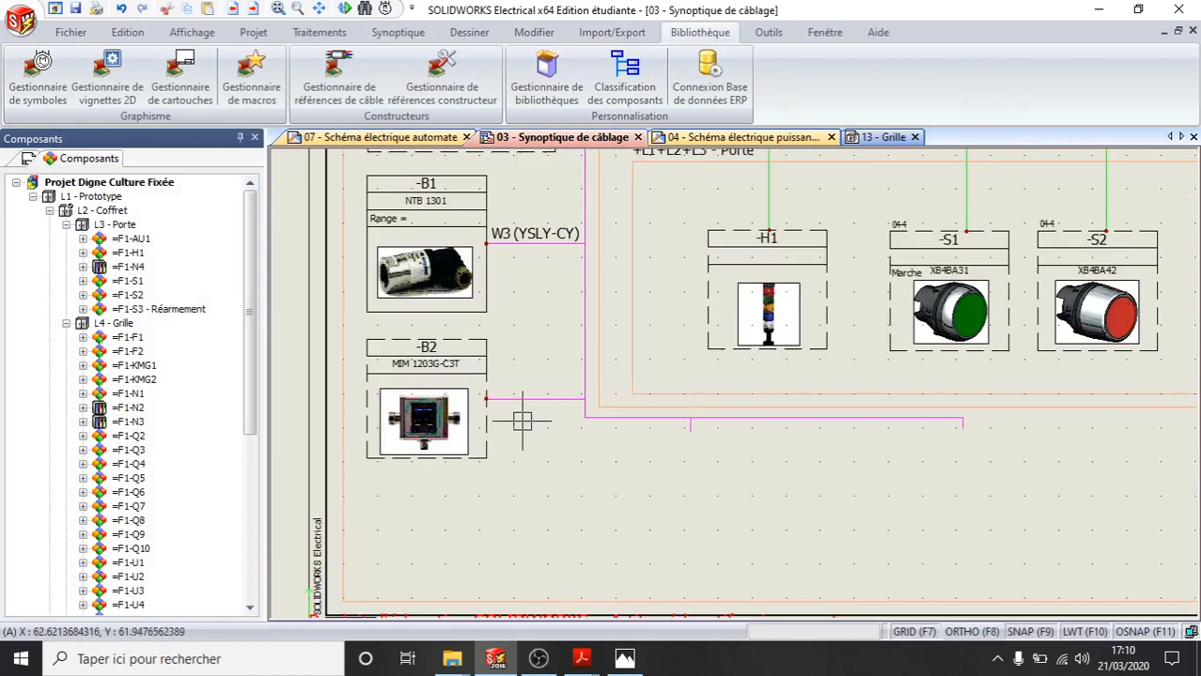
double_click(498, 399)
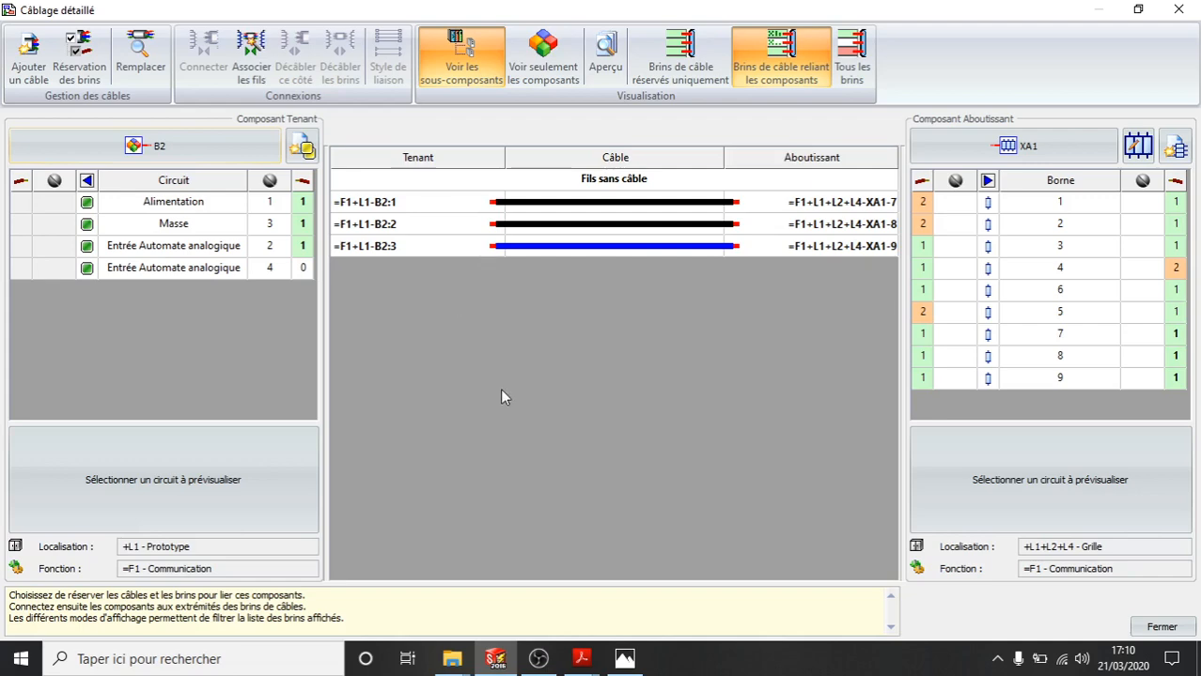
click(29, 61)
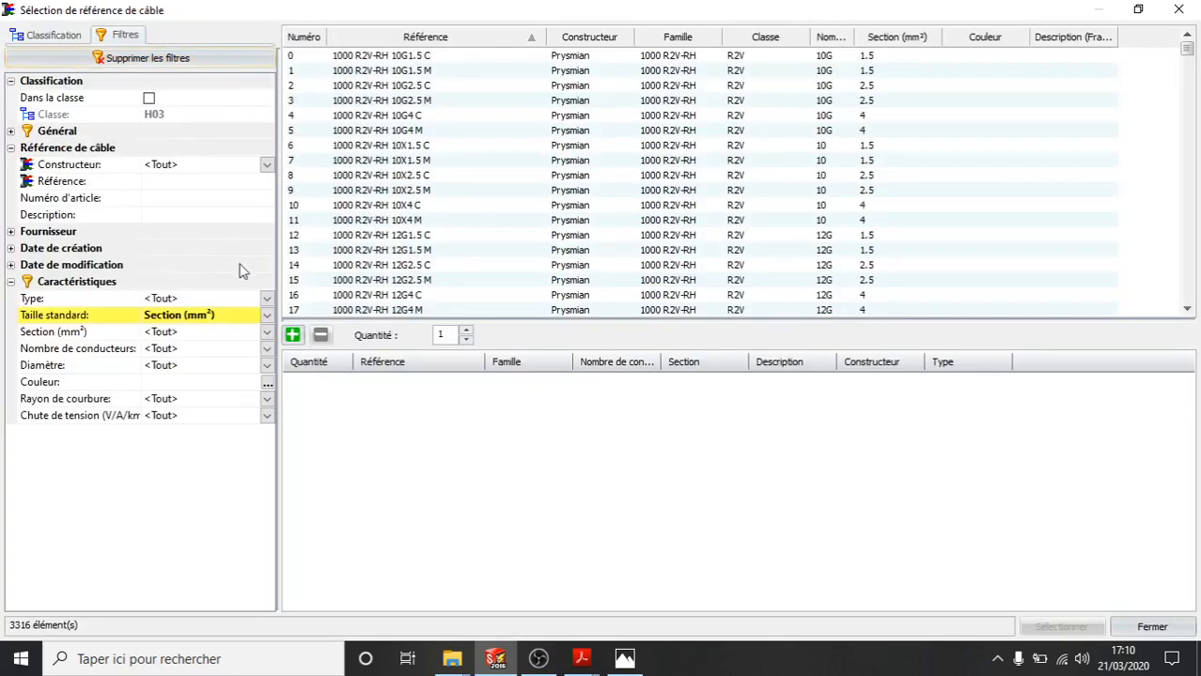
Filter the cable references to a 0.5 mm² section and 4 conductors
click(266, 334)
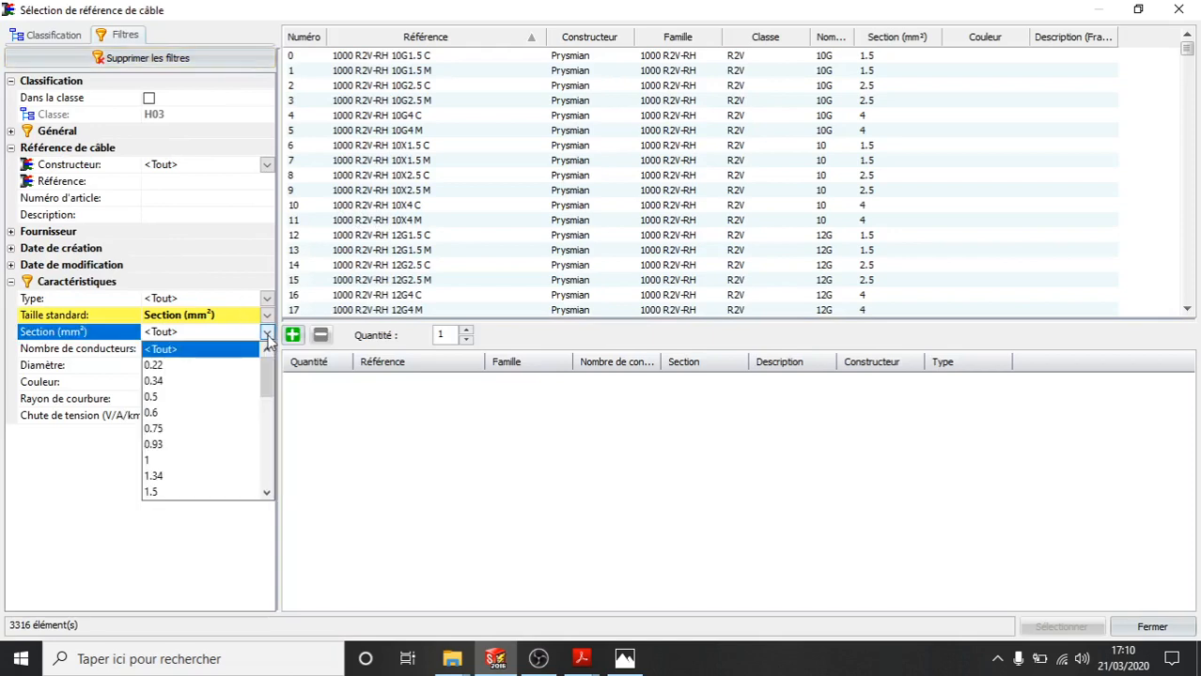
click(169, 398)
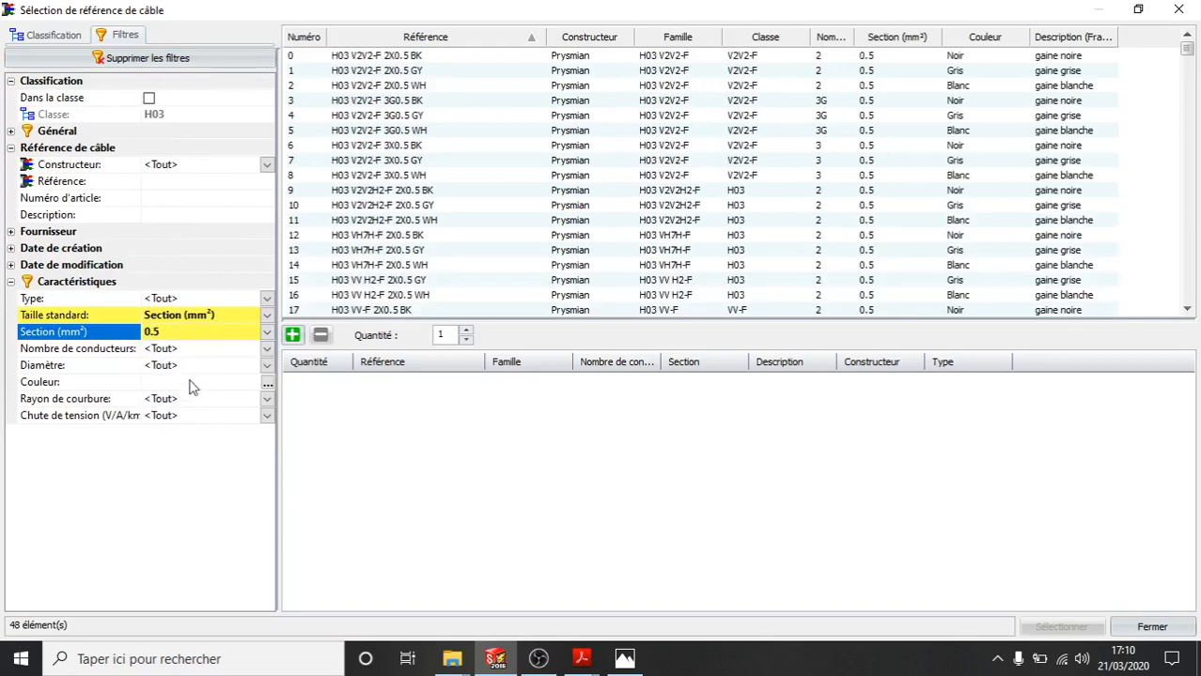
click(267, 349)
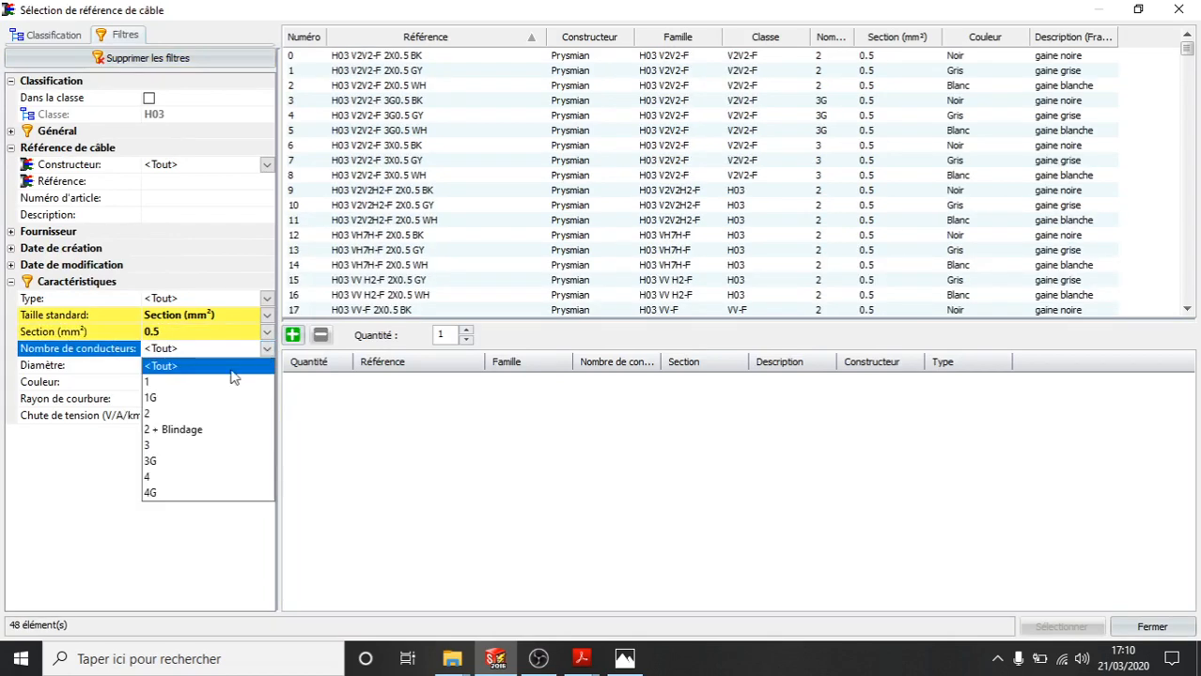
click(148, 477)
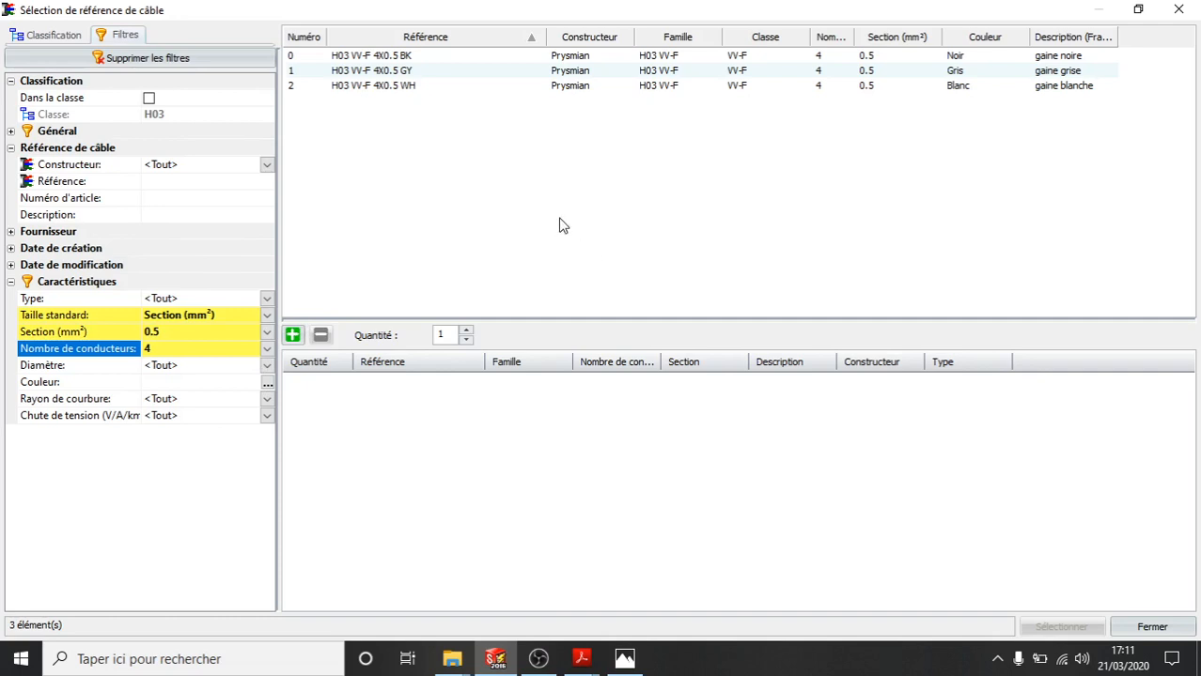
Review the cores of cable reference H03 VV-F 4X0.5 BK and select one such cable for the B2 cabling
click(406, 60)
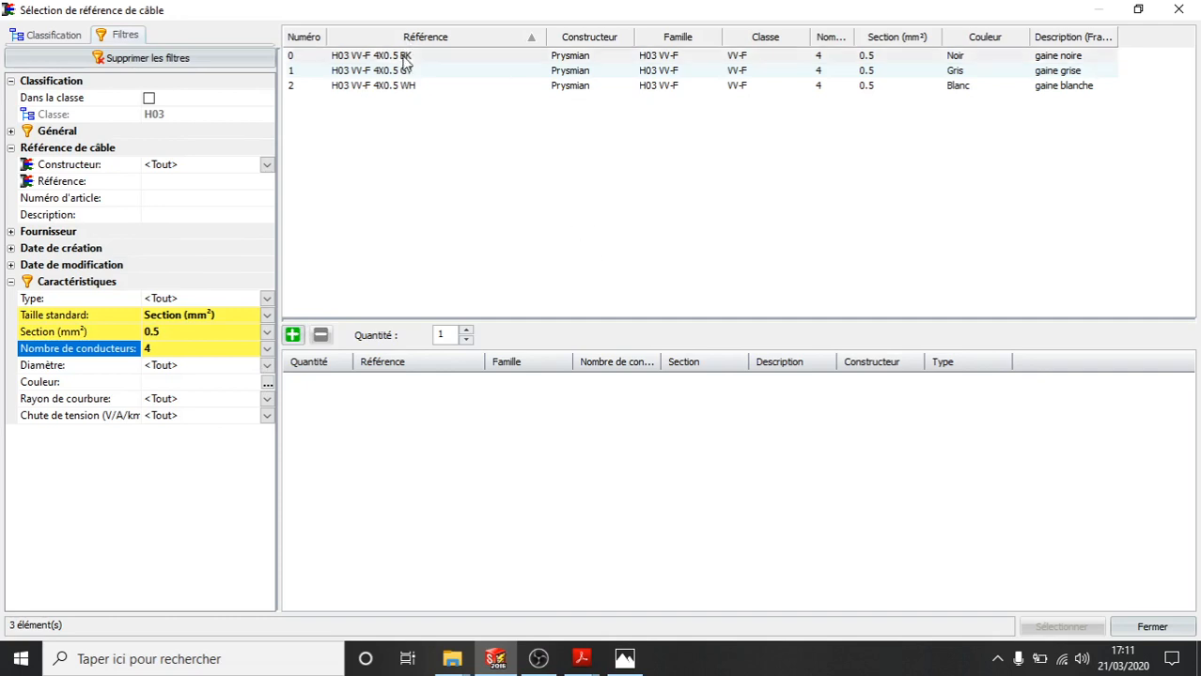
right_click(404, 59)
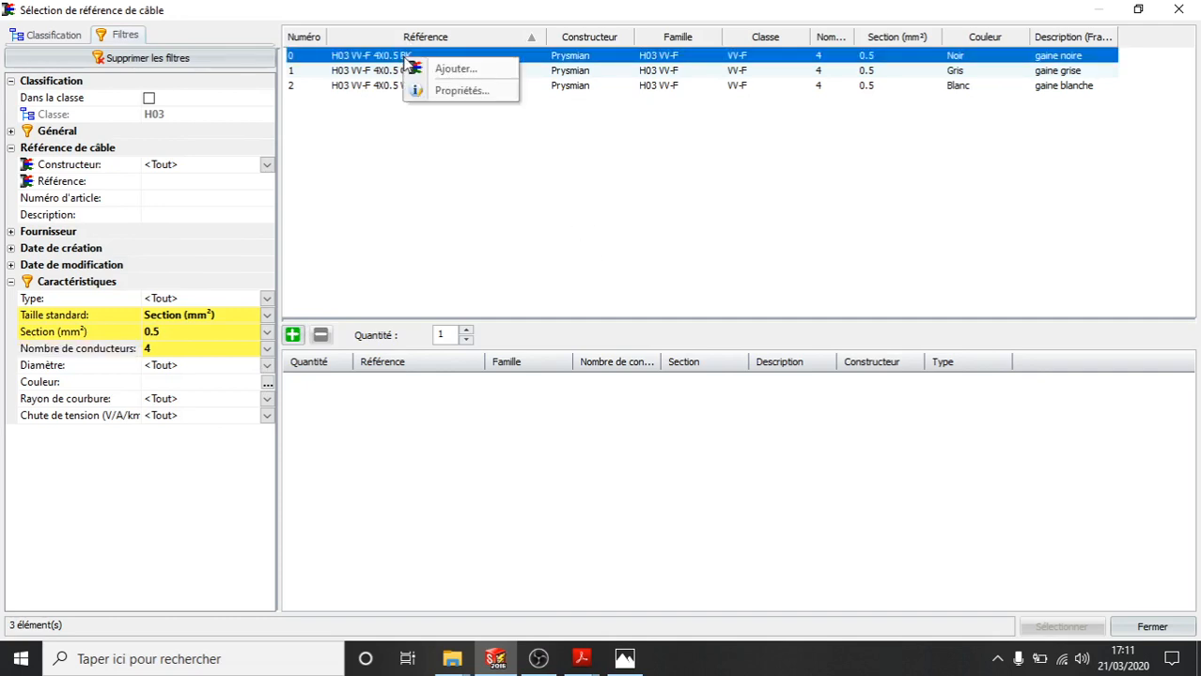
click(462, 91)
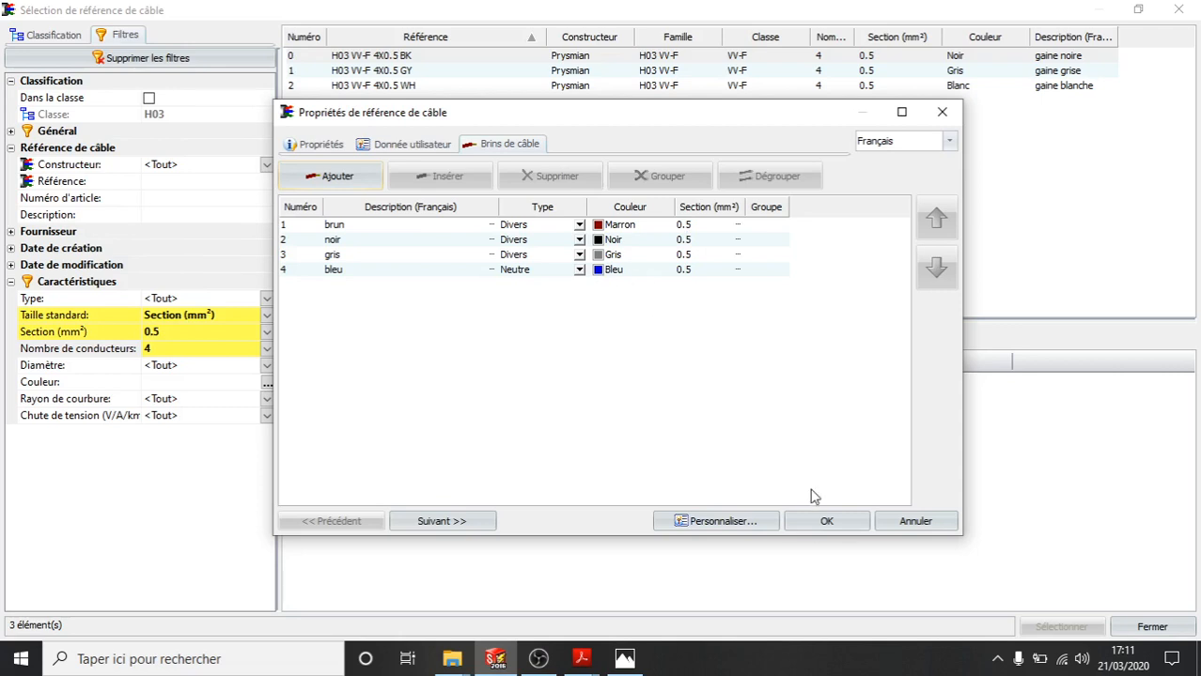
click(820, 524)
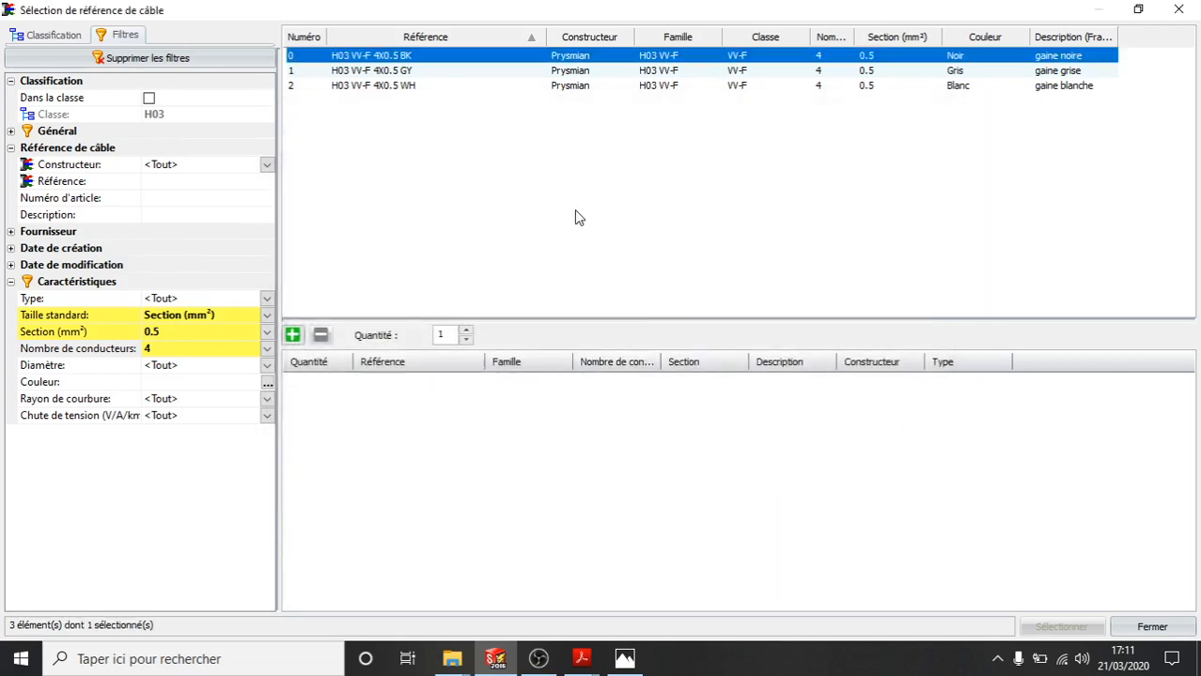
click(292, 335)
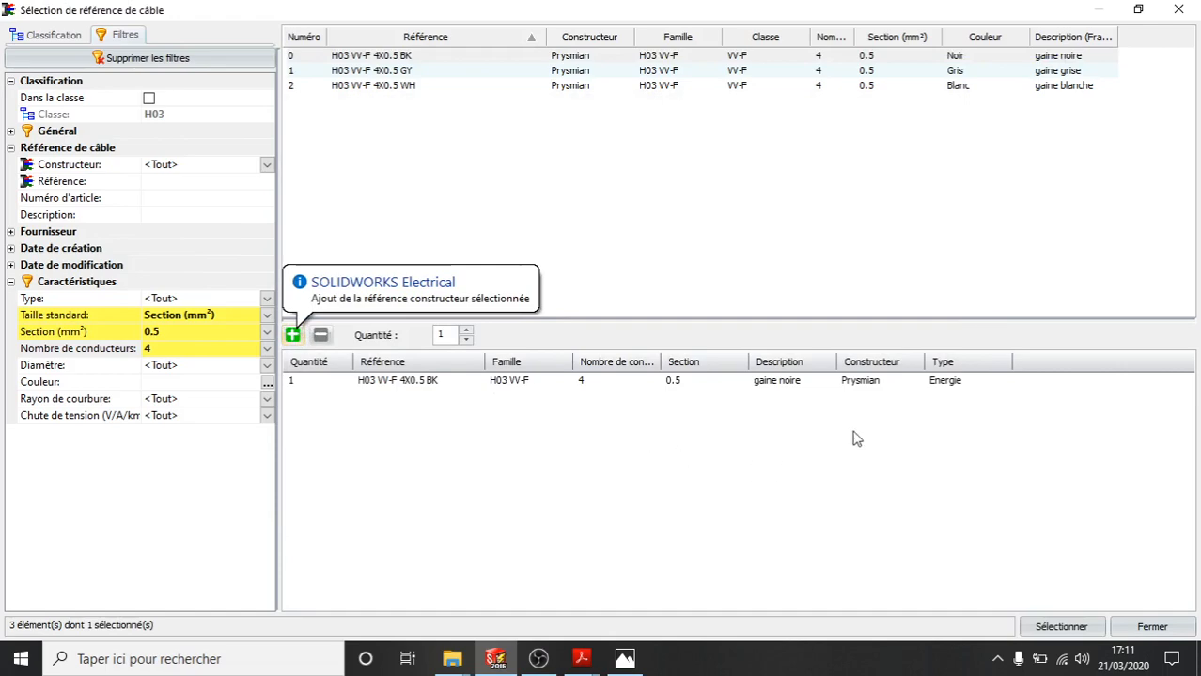
click(1060, 627)
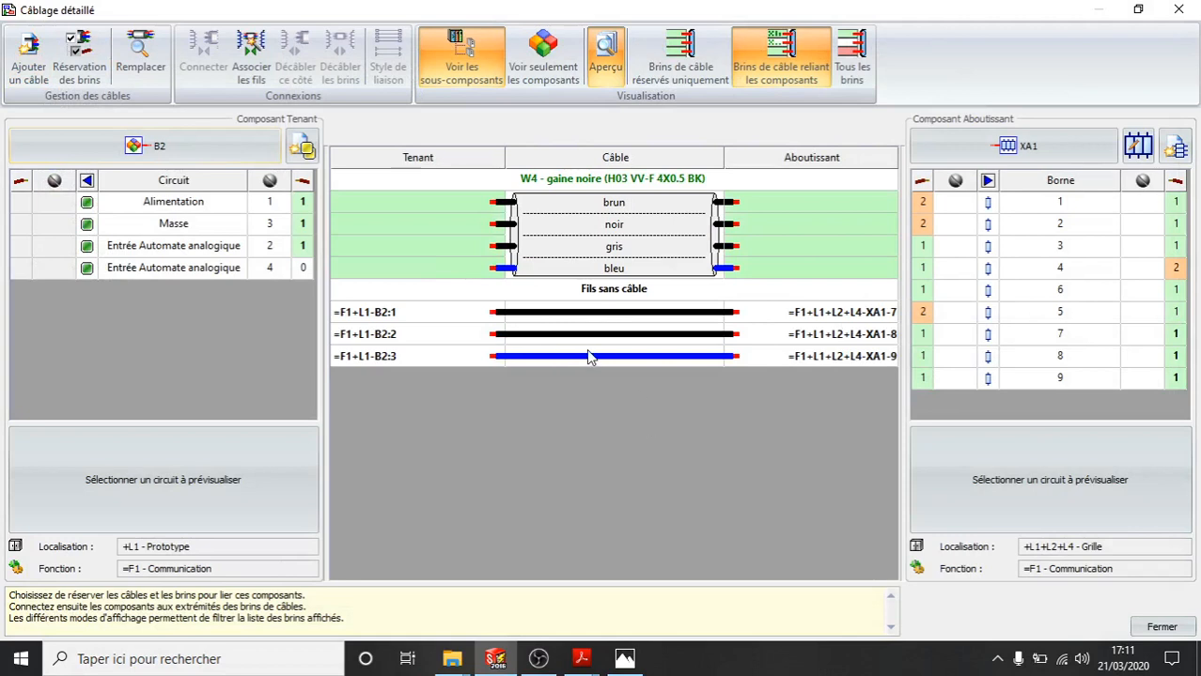
Associate the three uncabled wires between B2 and XA1 with the cores of cable W4 and close the detailed cabling
click(615, 186)
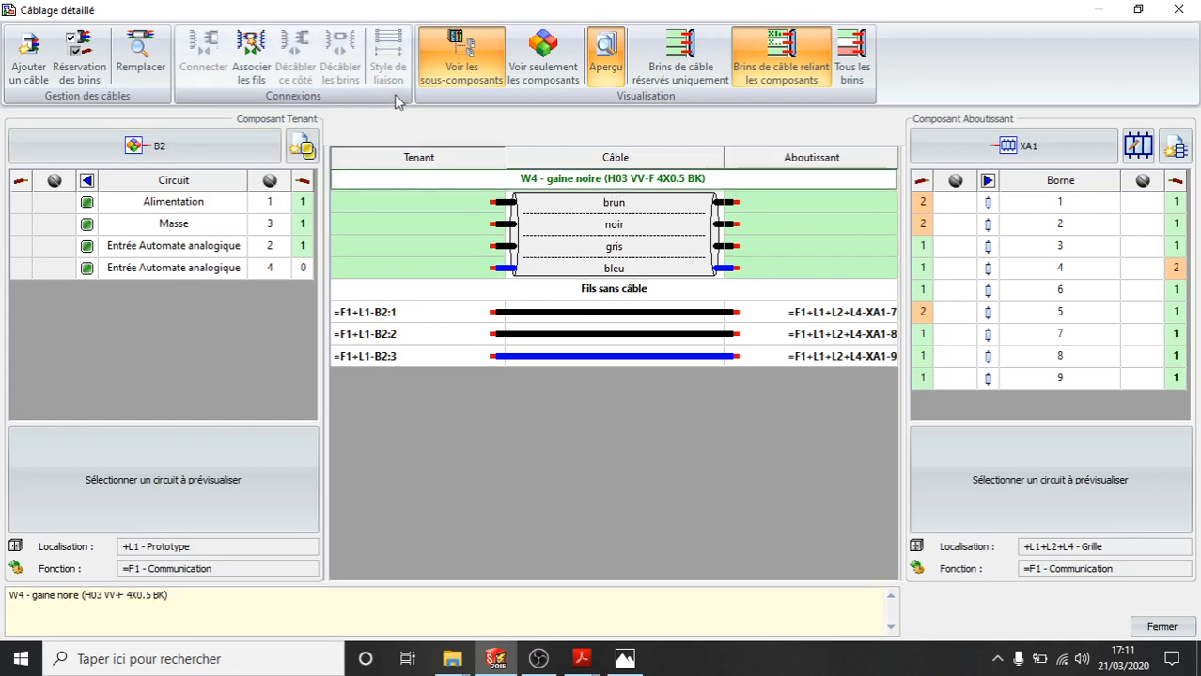
click(261, 41)
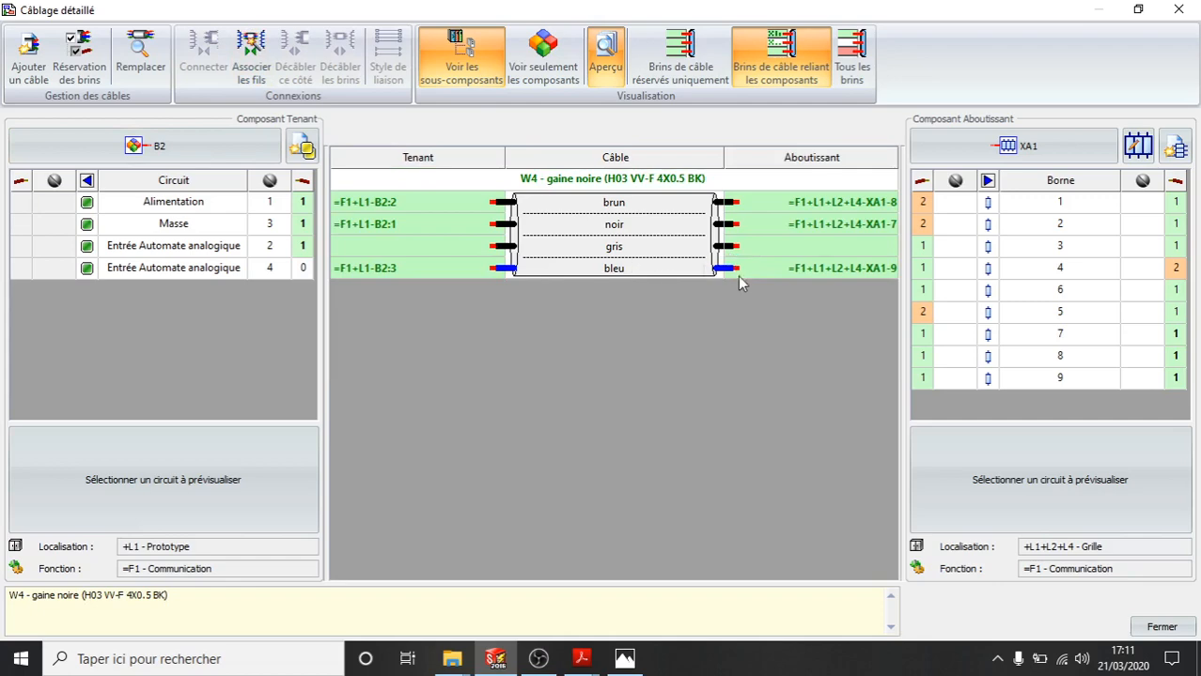
click(1165, 627)
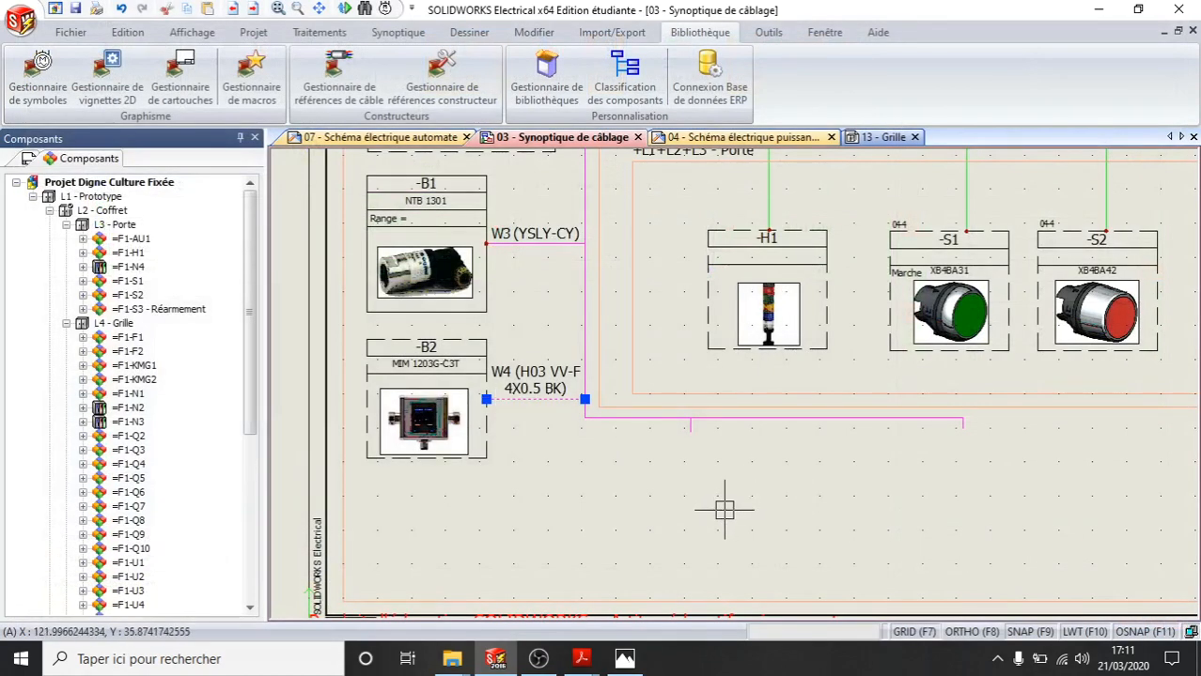
scroll(738, 504, down, 2)
scroll(570, 383, up, 3)
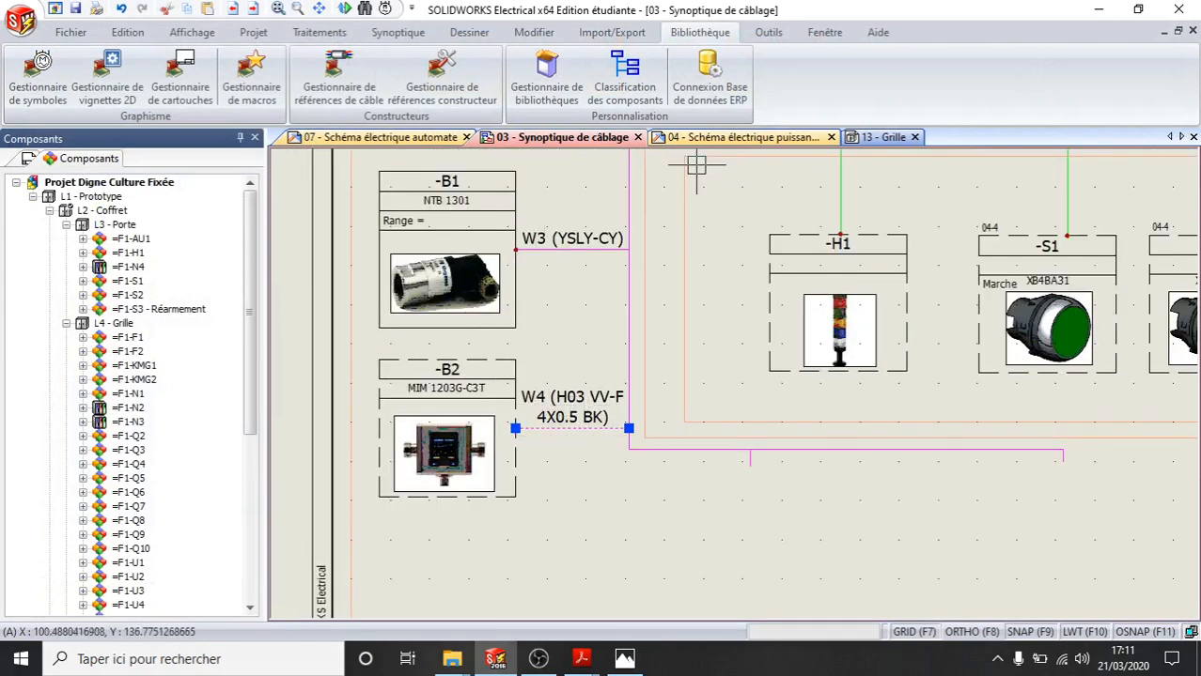
On drawing 07 - Schéma électrique automate, hide the W4\brun core text on the vertical wire segment above terminal XA1-8
click(395, 140)
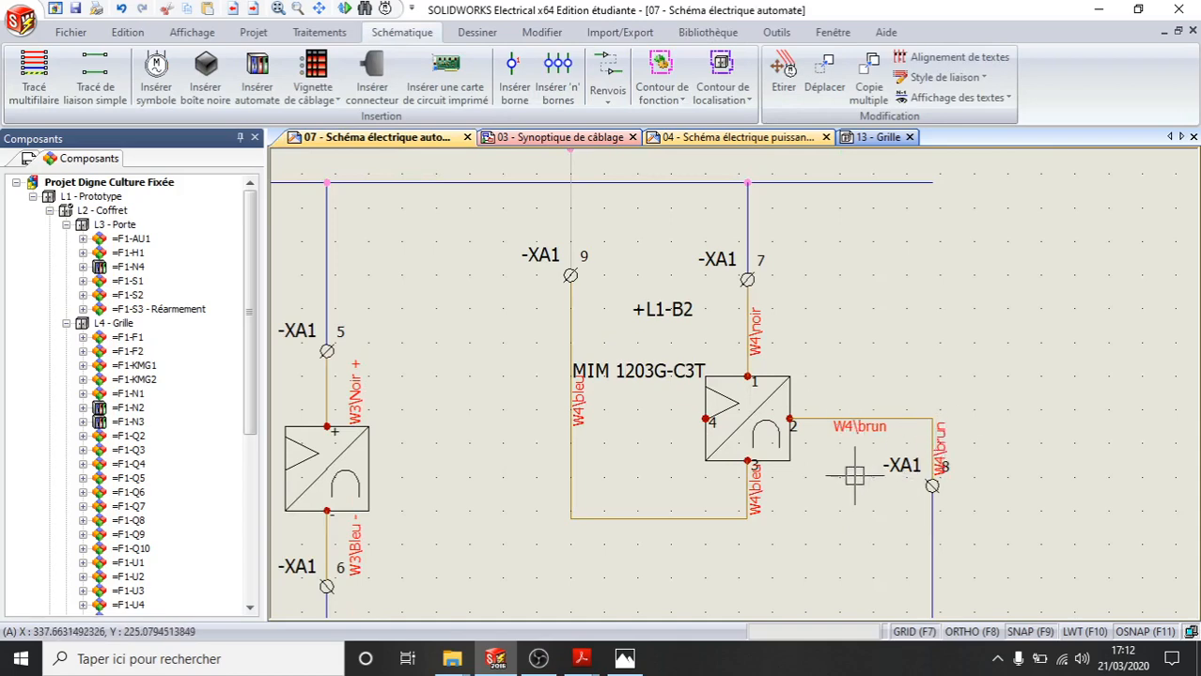
scroll(937, 461, up, 3)
click(907, 423)
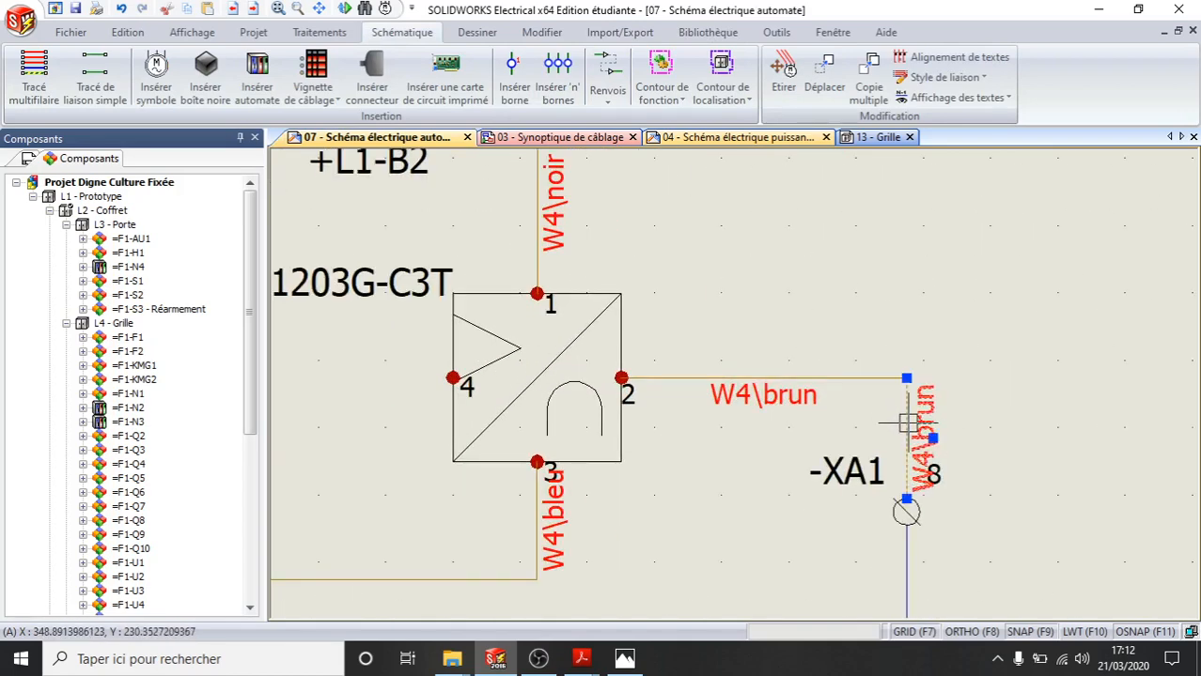
right_click(907, 423)
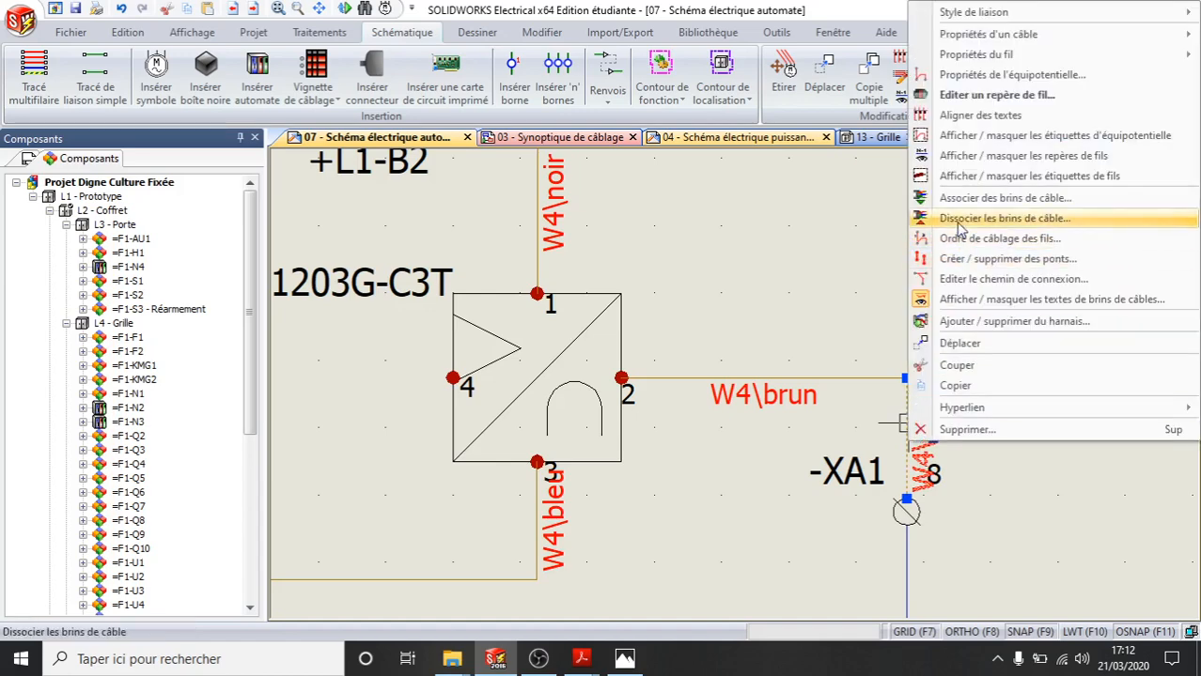
click(910, 319)
scroll(697, 509, down, 1)
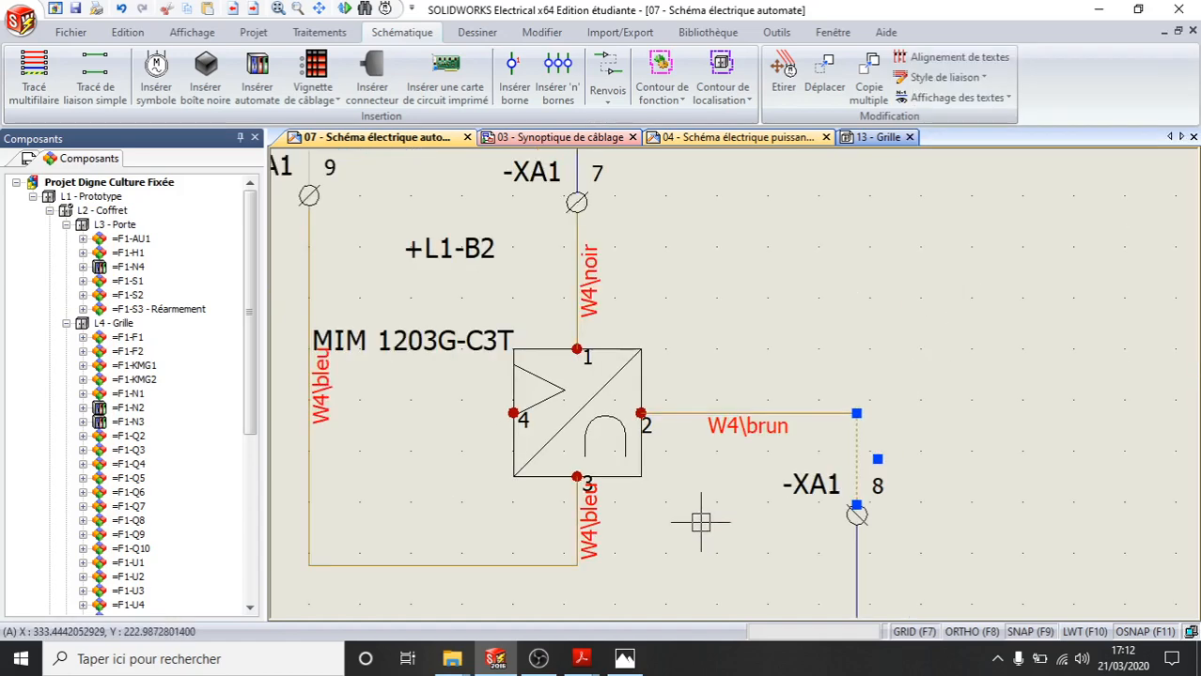
Hide the W4\bleu core texts on the vertical wire segments below terminal 3 of B2 and below terminal XA1-9
click(575, 518)
right_click(576, 519)
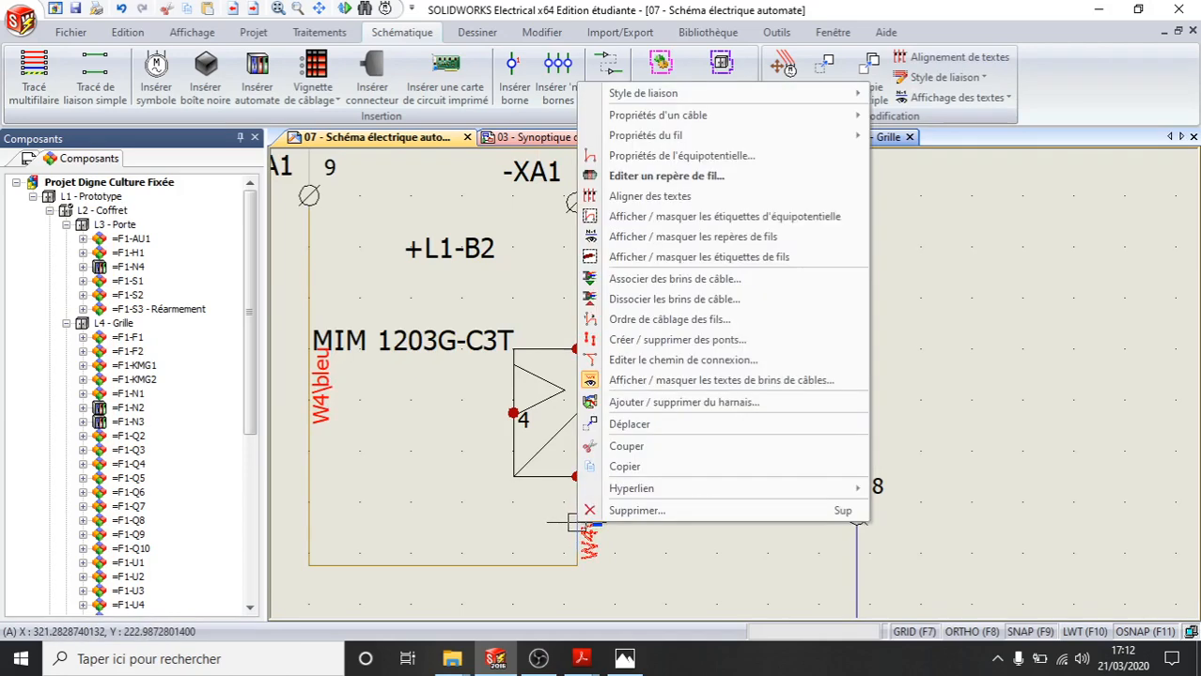
click(625, 382)
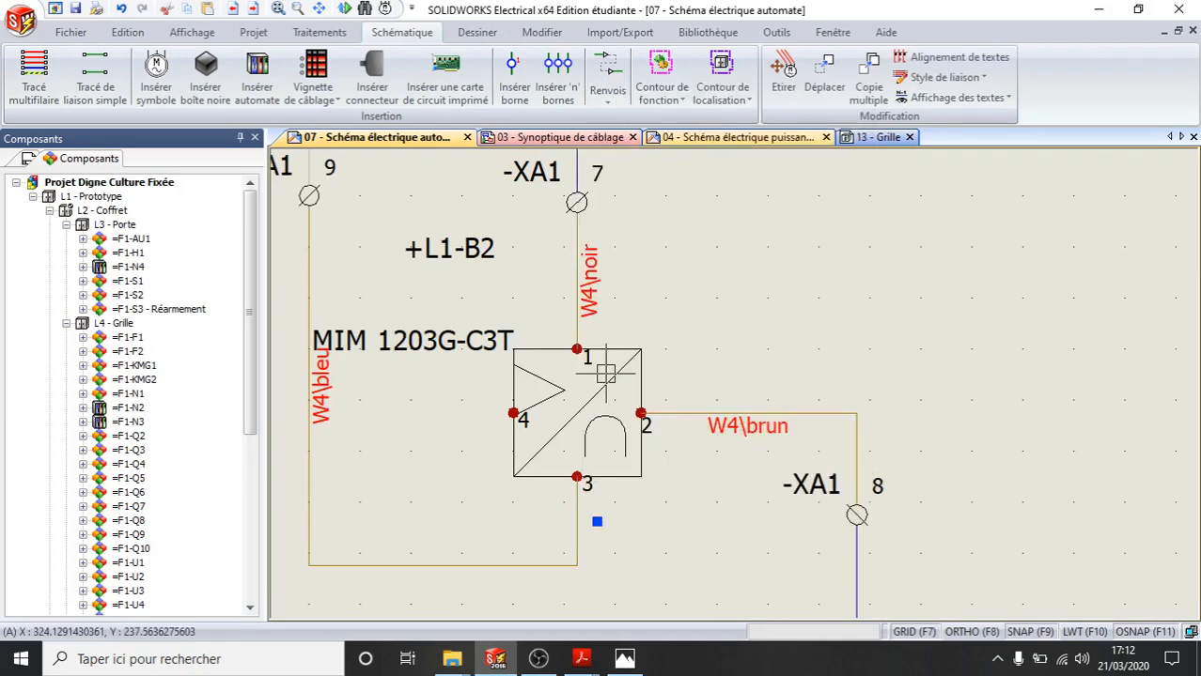
click(311, 428)
right_click(312, 437)
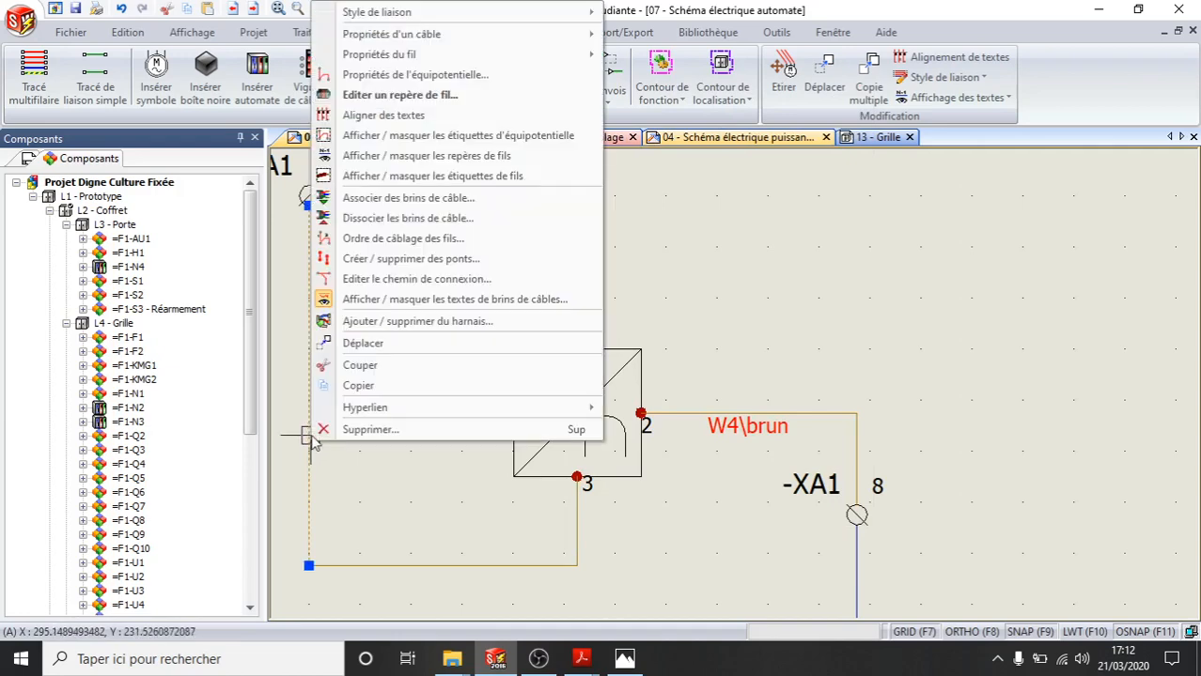
click(404, 300)
Show the cable core text on the horizontal wire segment between terminal 3 of B2 and terminal XA1-9
click(445, 564)
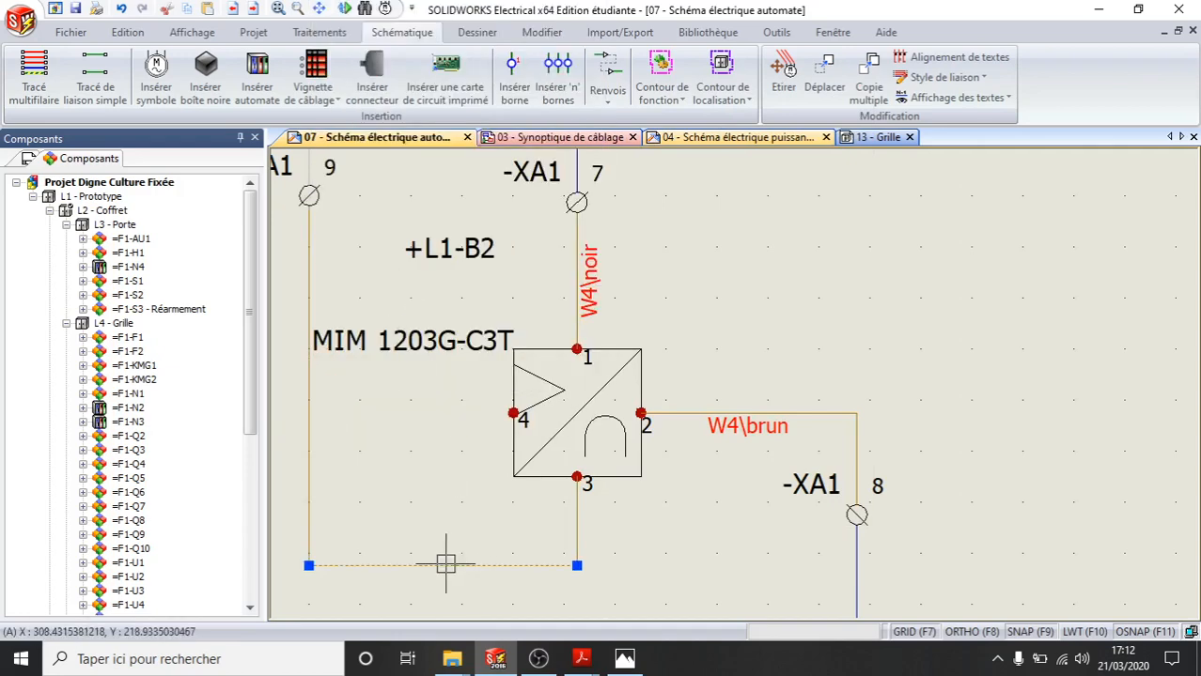
right_click(445, 564)
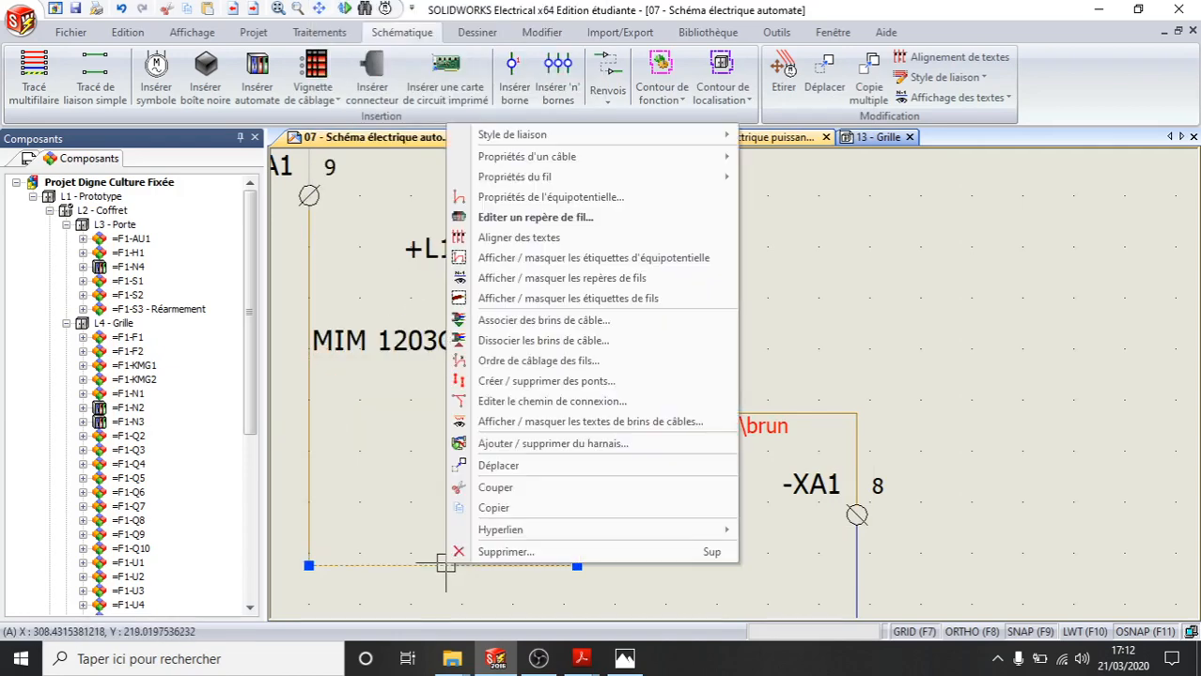
click(515, 430)
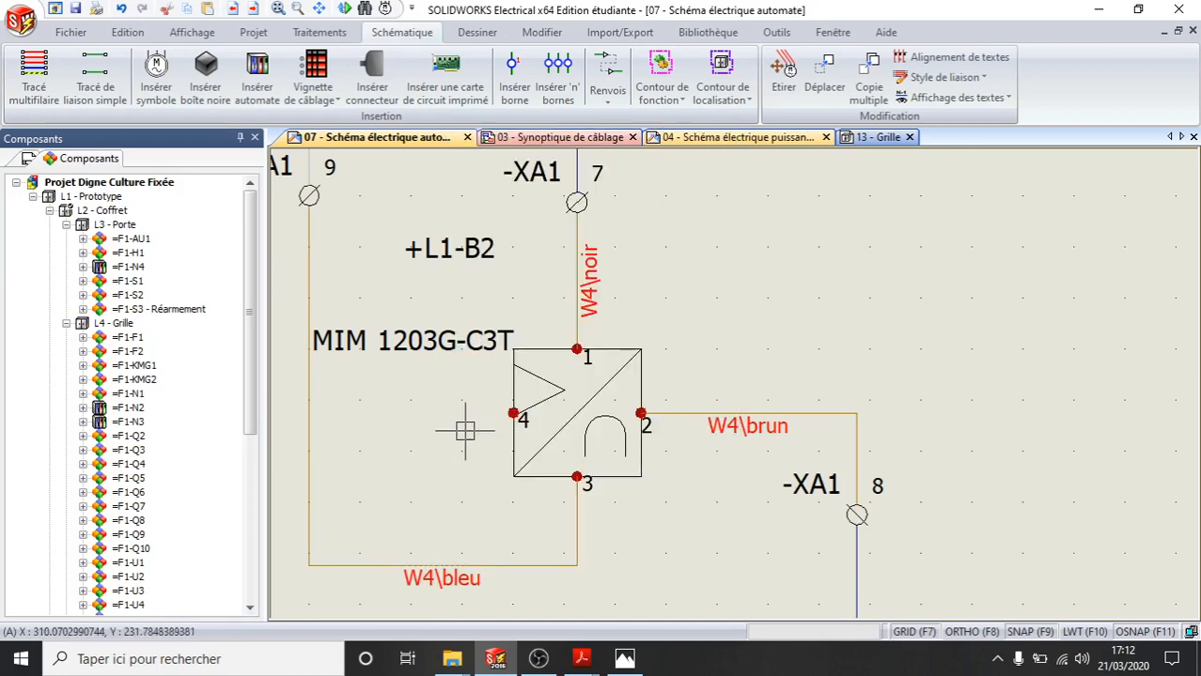
scroll(468, 429, down, 1)
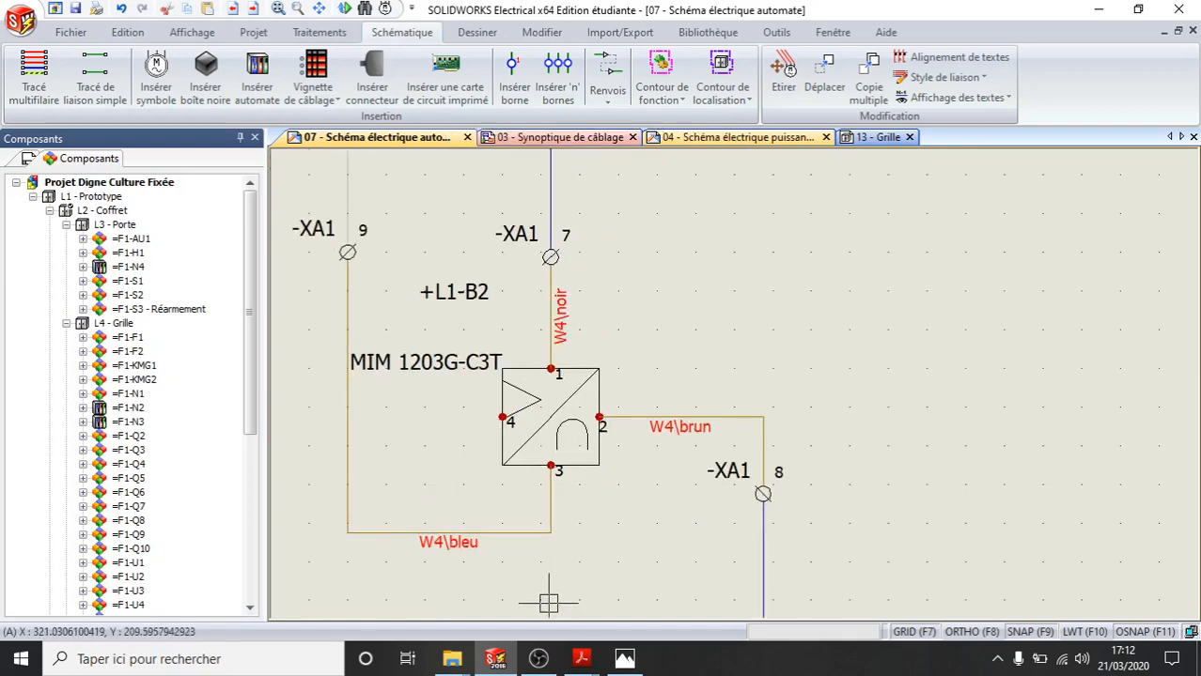
scroll(653, 425, down, 2)
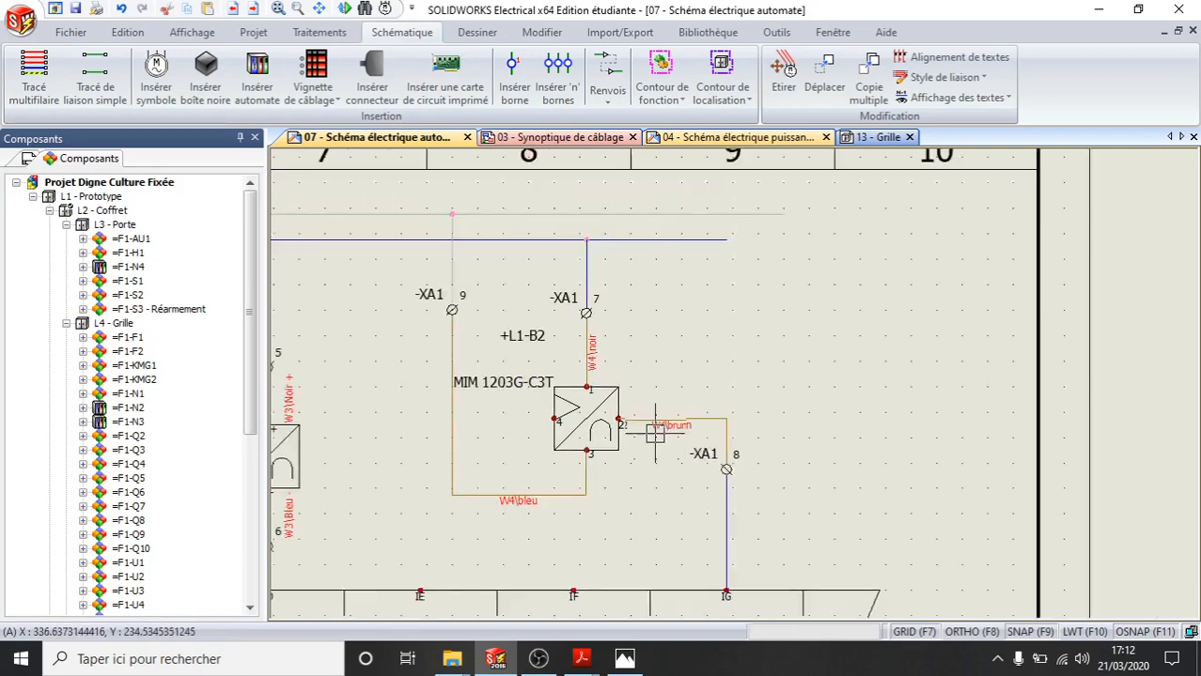
scroll(565, 447, down, 1)
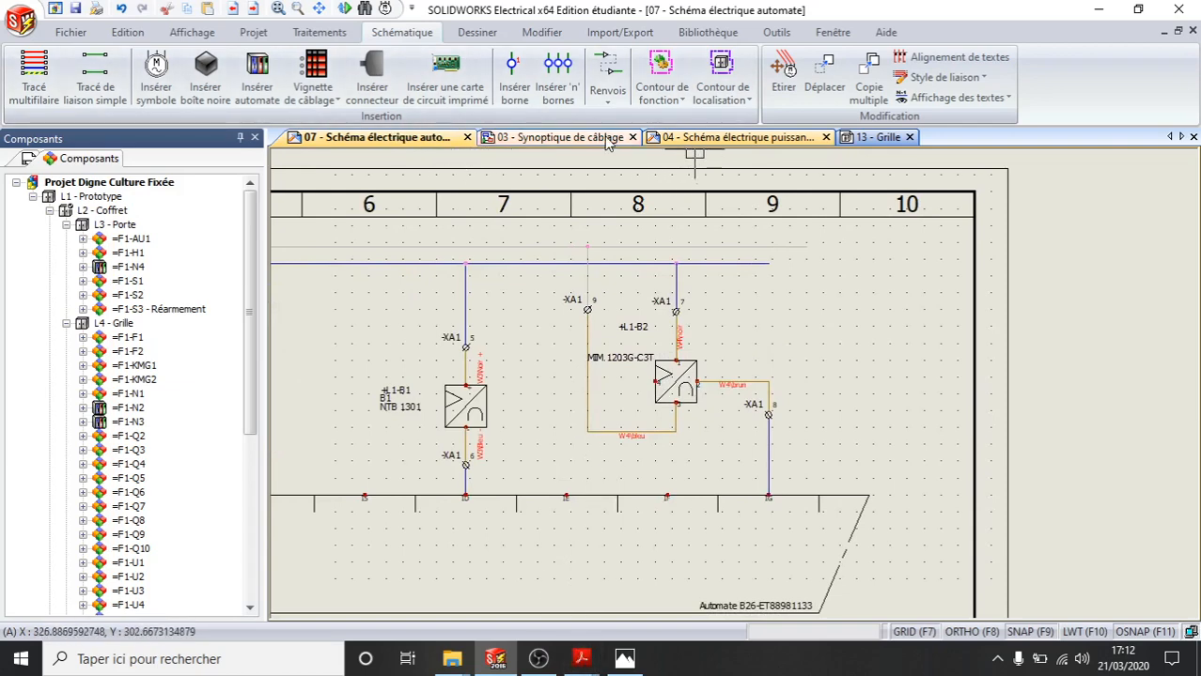
Check the core connections of cable W4 in its detailed cabling from drawing 03 - Synoptique de câblage
click(562, 138)
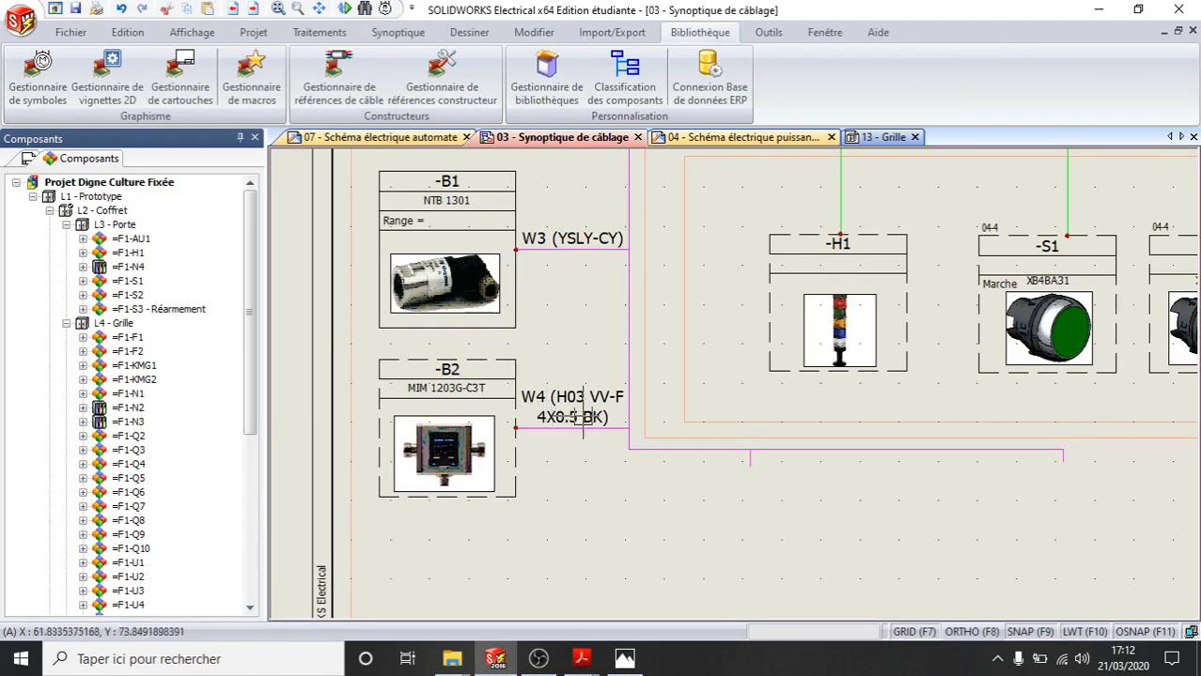
click(584, 429)
double_click(585, 429)
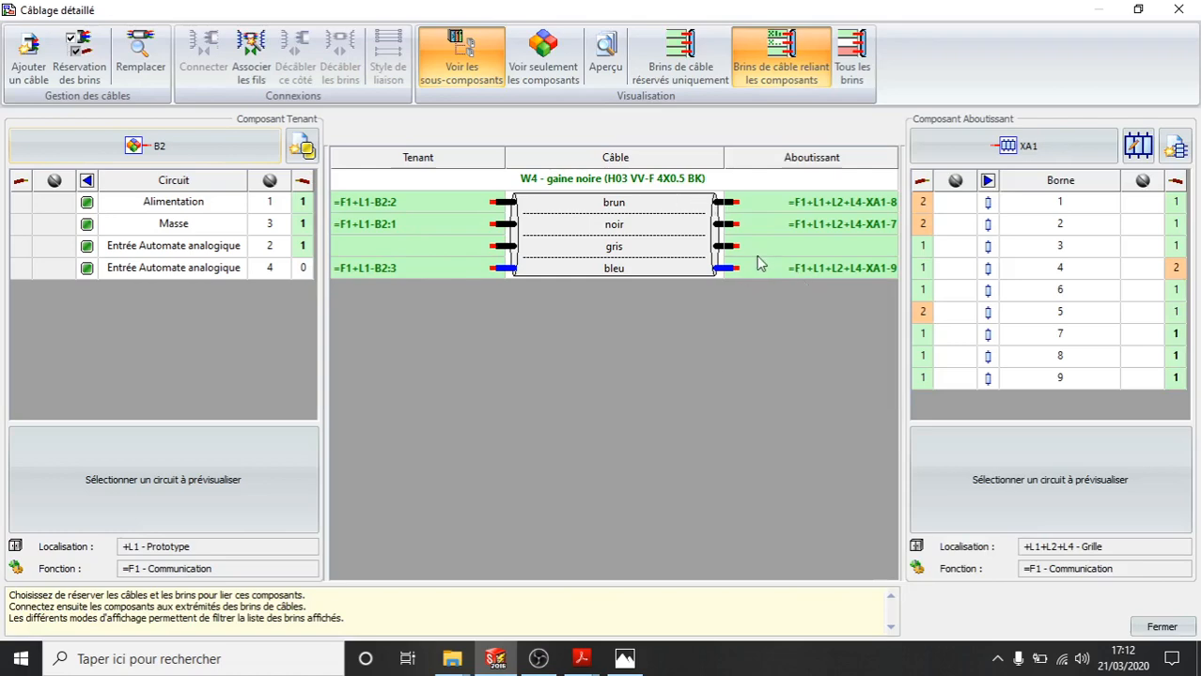
click(1161, 627)
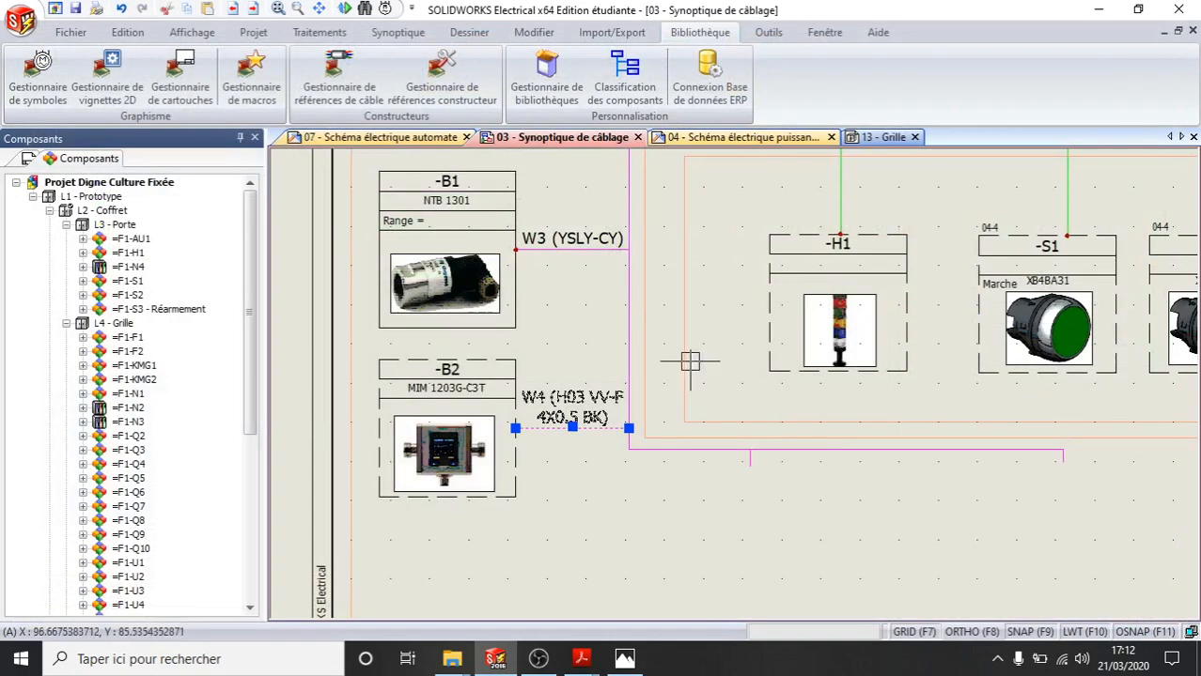
Examine the cores of cable W4 and their end connections in the project's cable manager
click(247, 36)
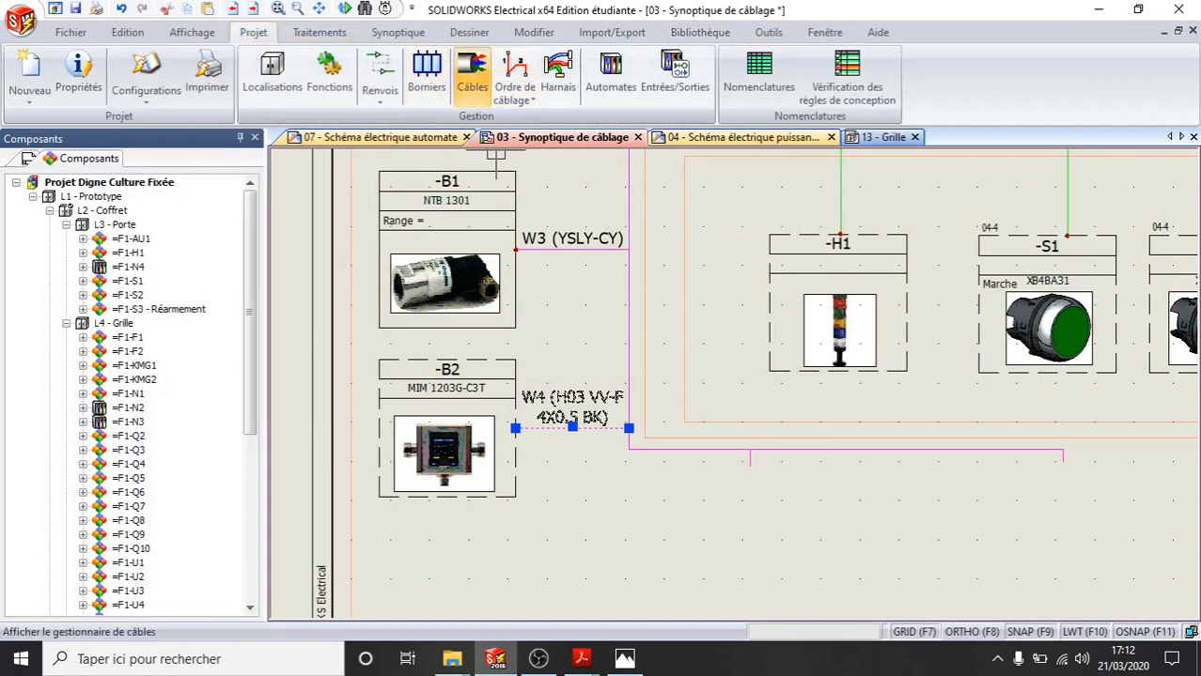
click(471, 75)
click(128, 202)
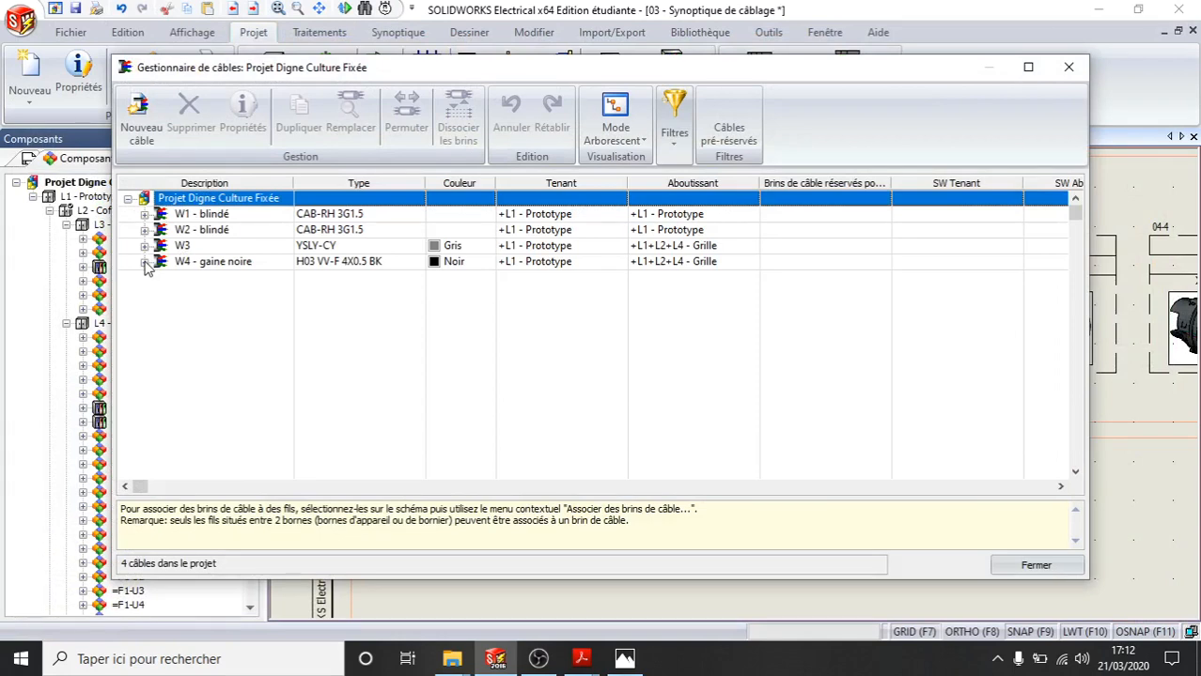
click(144, 264)
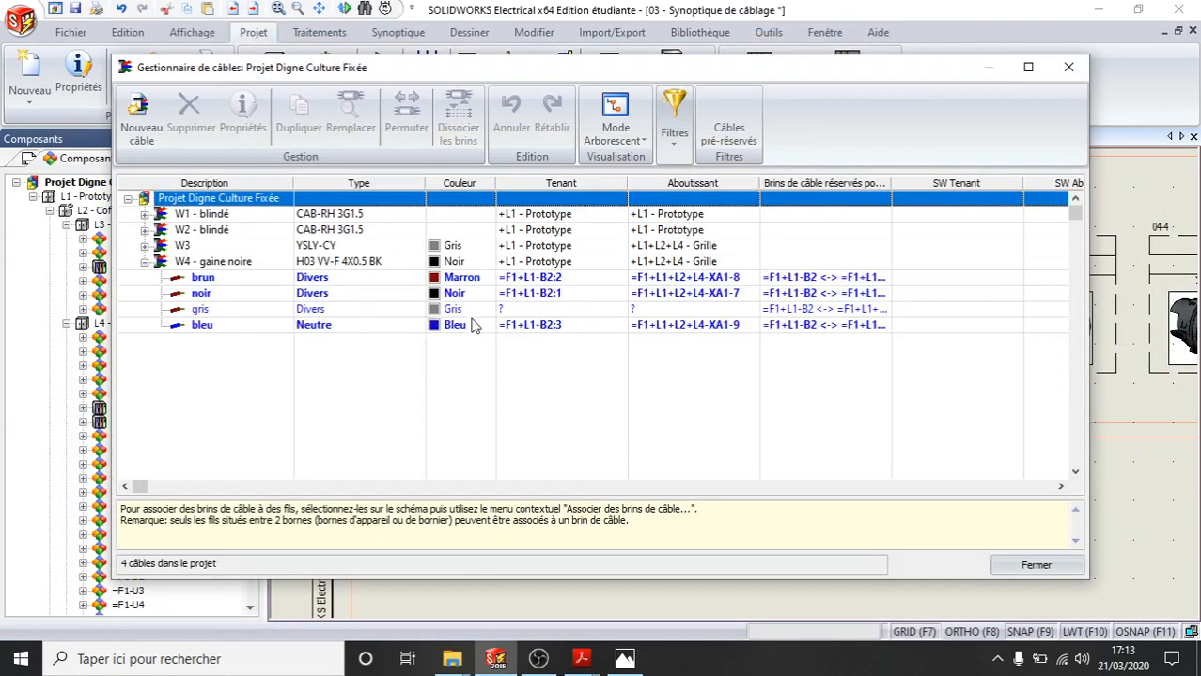
click(1035, 565)
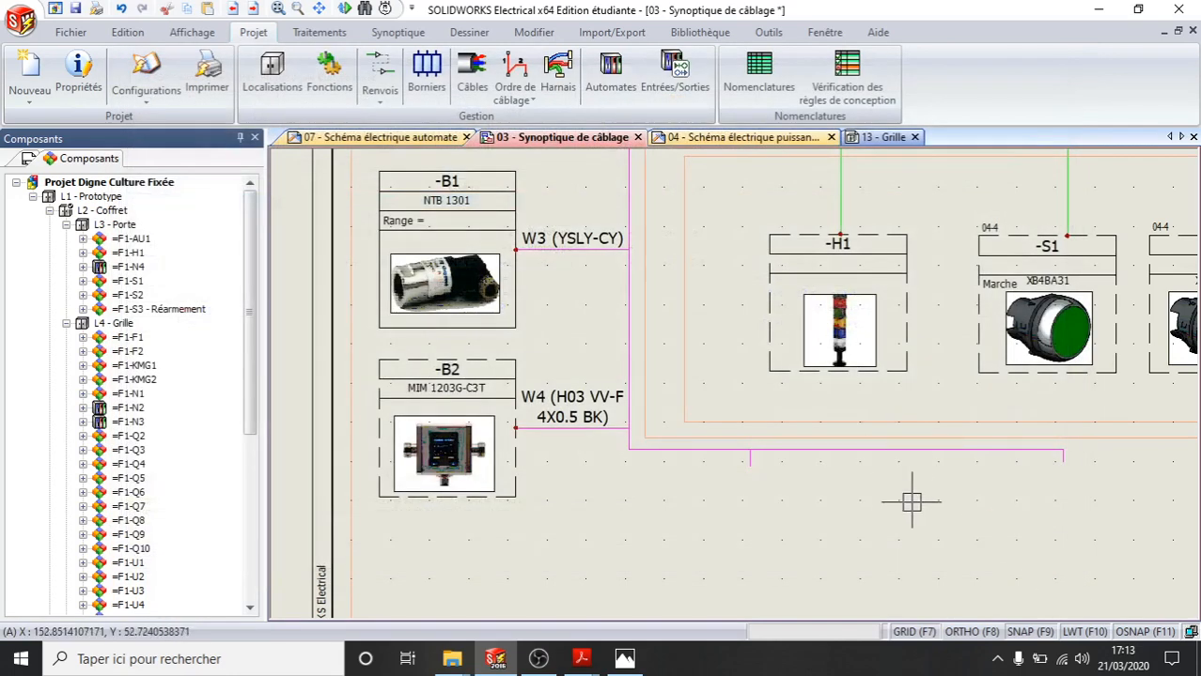
scroll(855, 503, down, 2)
scroll(916, 489, down, 1)
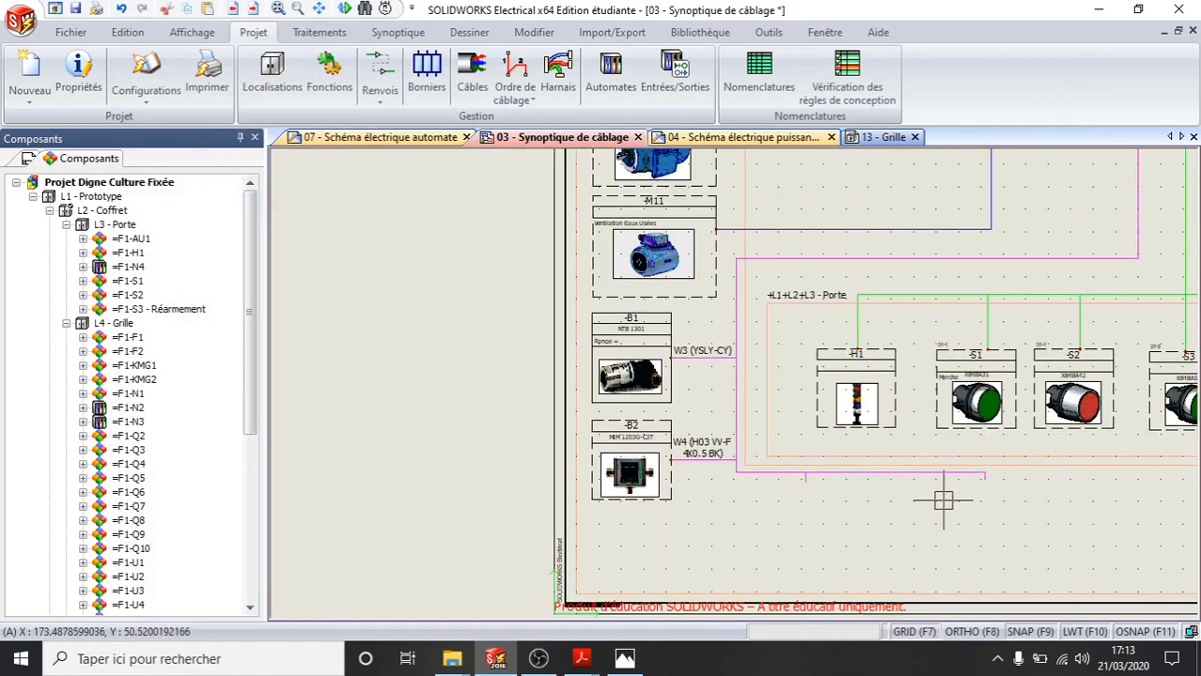
middle_drag(942, 500, 764, 455)
middle_drag(862, 429, 815, 492)
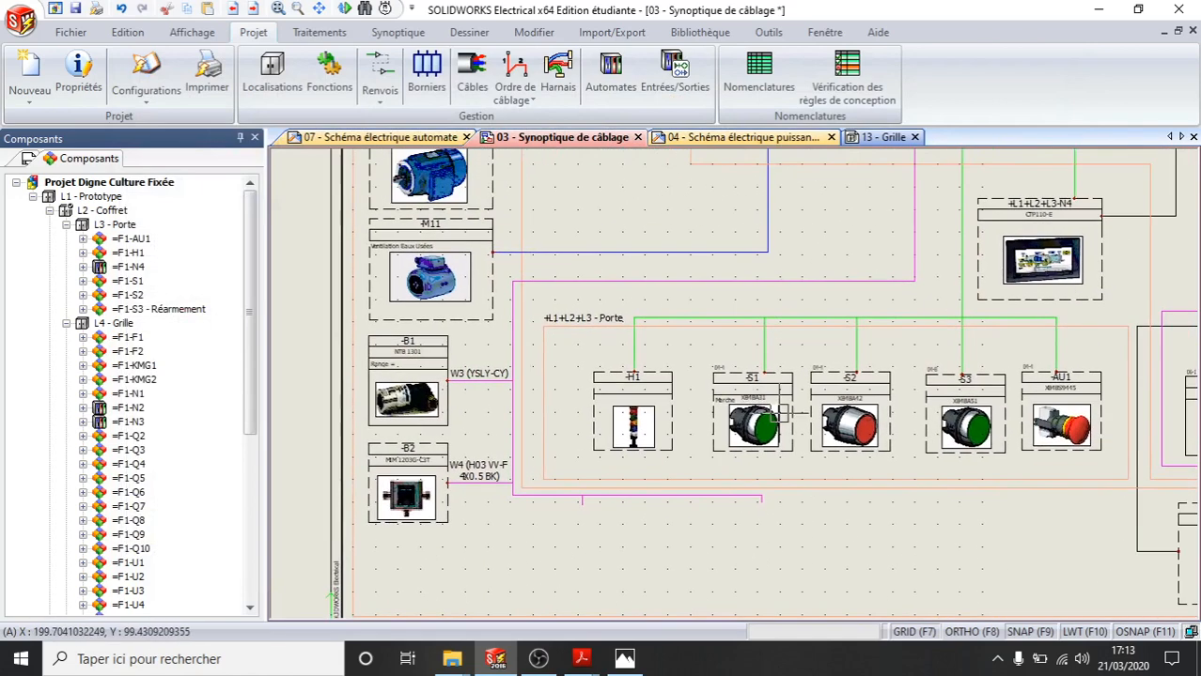